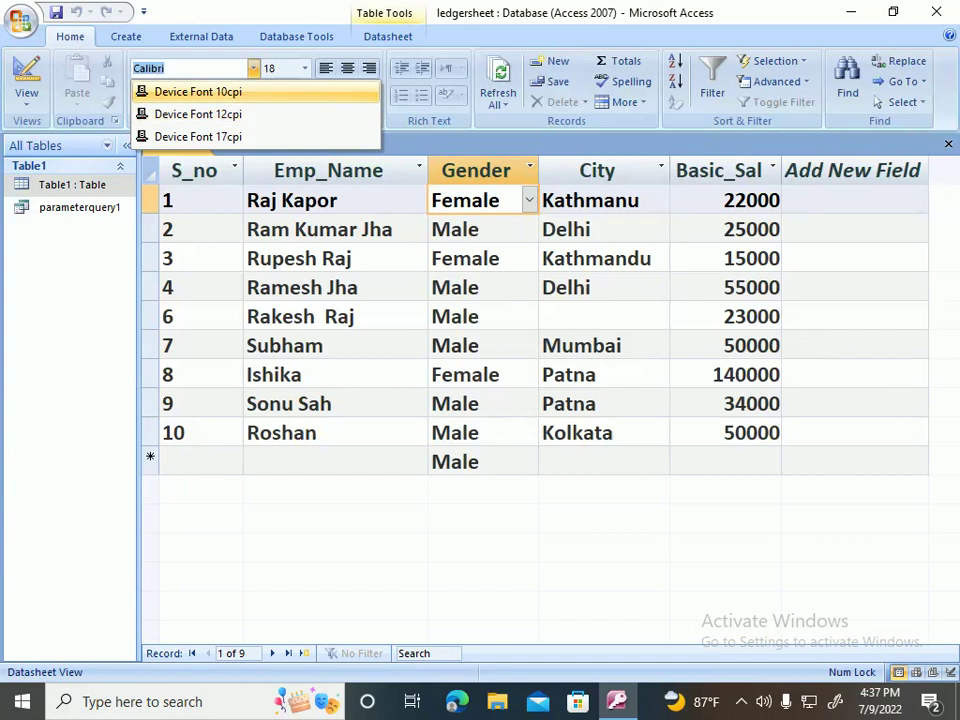
- Examine the choices offered in the Gender field of the first record
{"action": "left_click", "coordinate": [304, 68]}
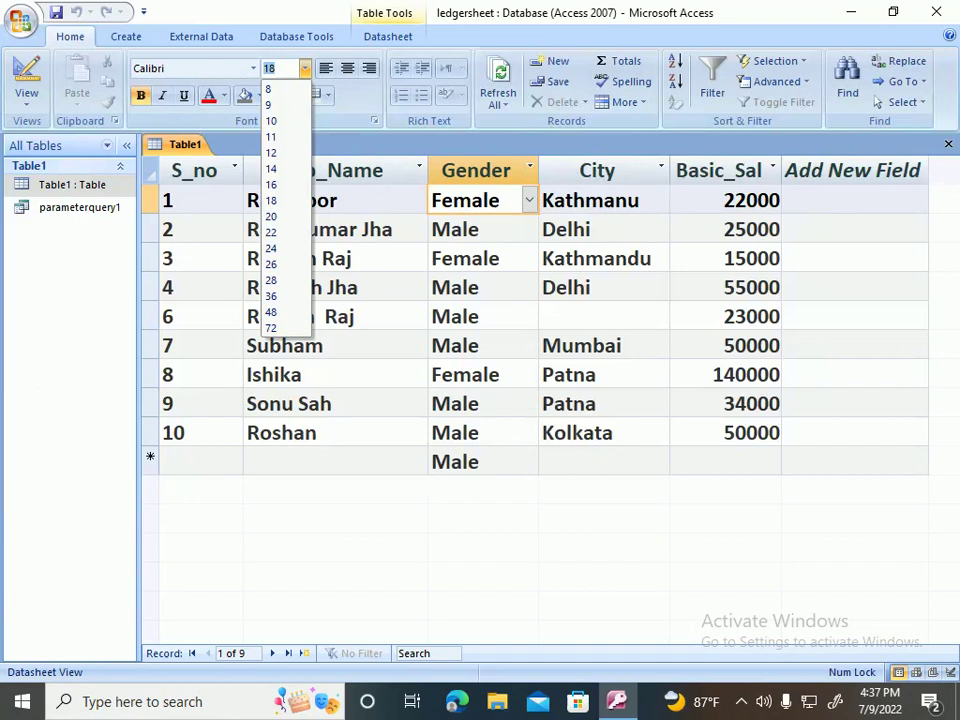
{"action": "left_click", "coordinate": [510, 200]}
{"action": "left_click", "coordinate": [530, 200]}
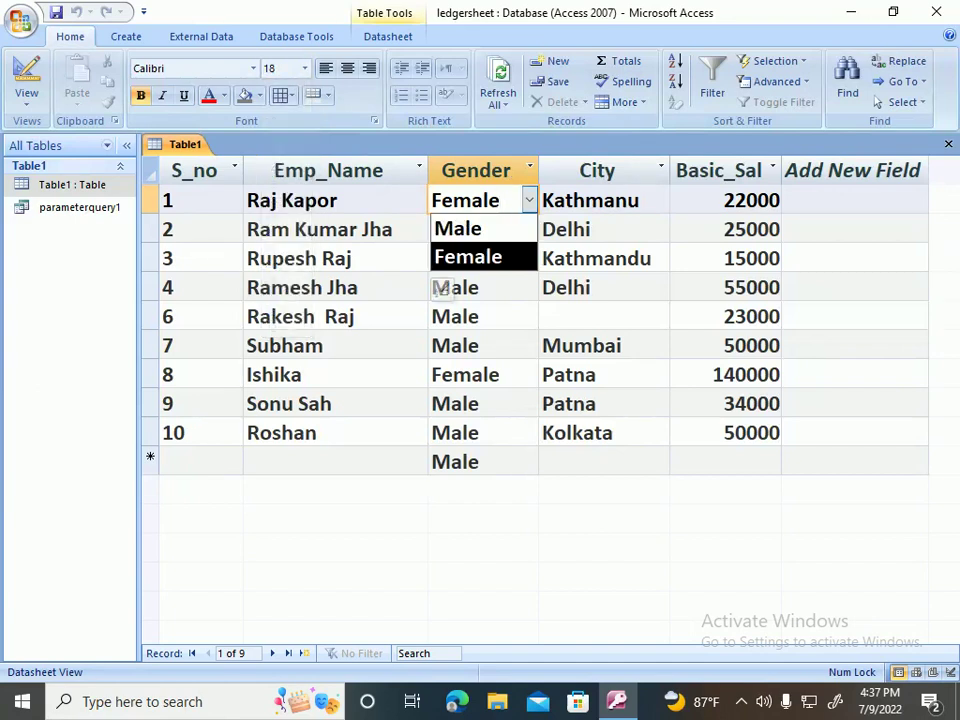
{"action": "key", "text": "Up"}
{"action": "key", "text": "Down"}
{"action": "left_click", "coordinate": [526, 316]}
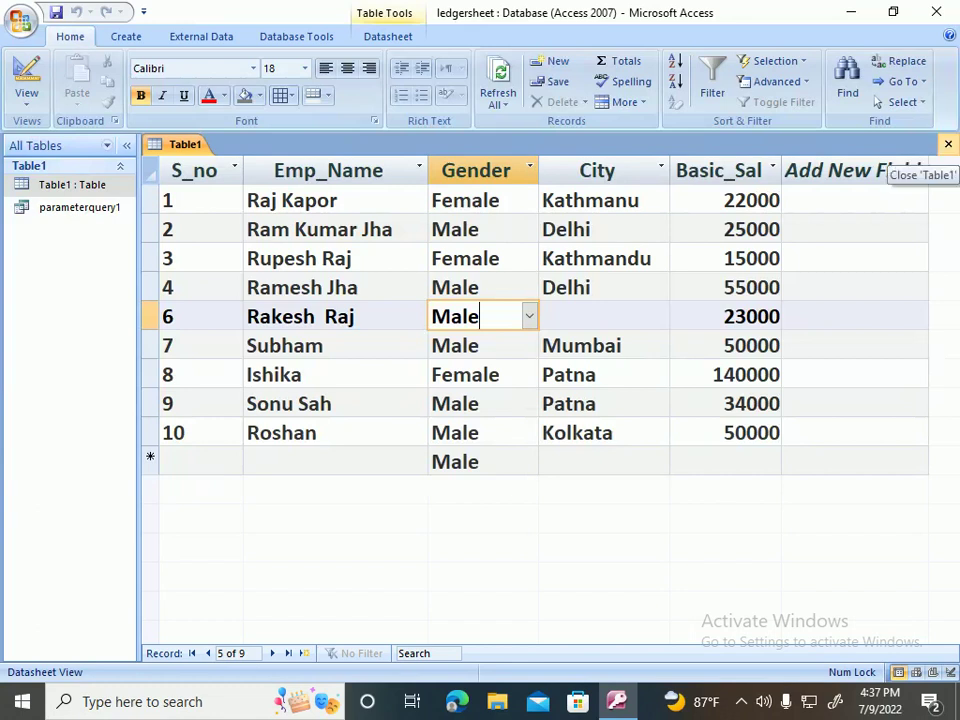
- Close the Table1 datasheet and open Table1 in Design View
{"action": "left_click", "coordinate": [948, 144]}
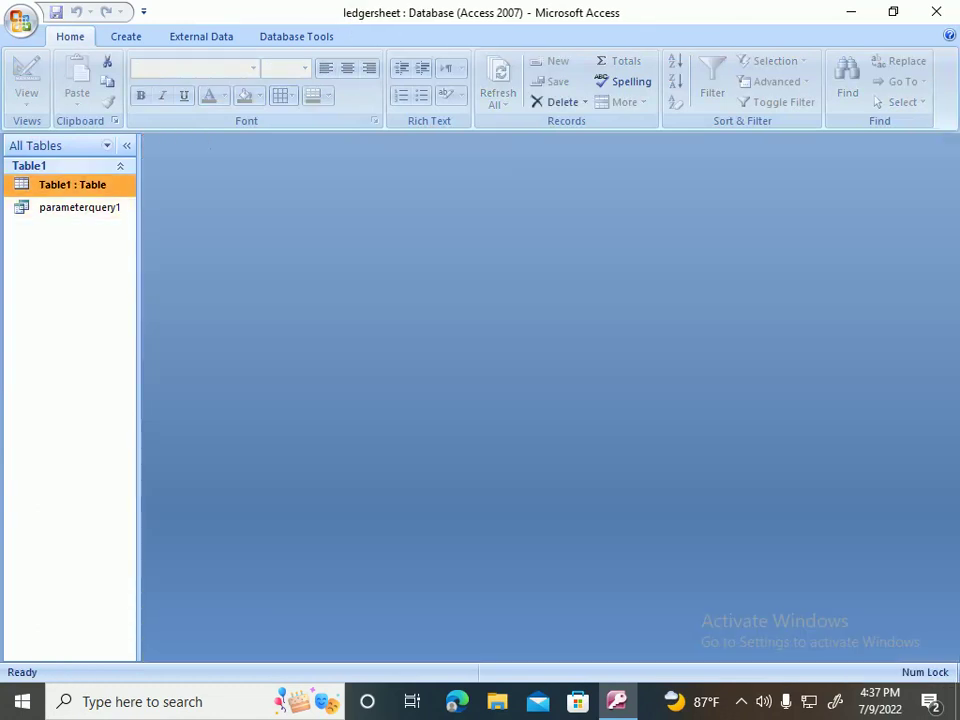
{"action": "right_click", "coordinate": [36, 187]}
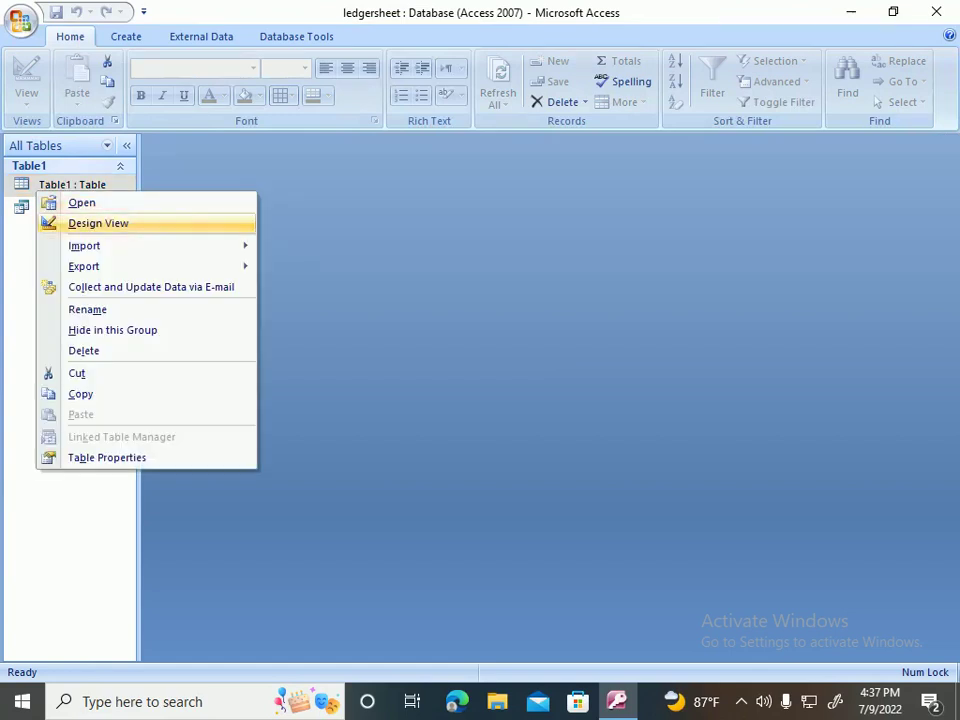
{"action": "left_click", "coordinate": [90, 221]}
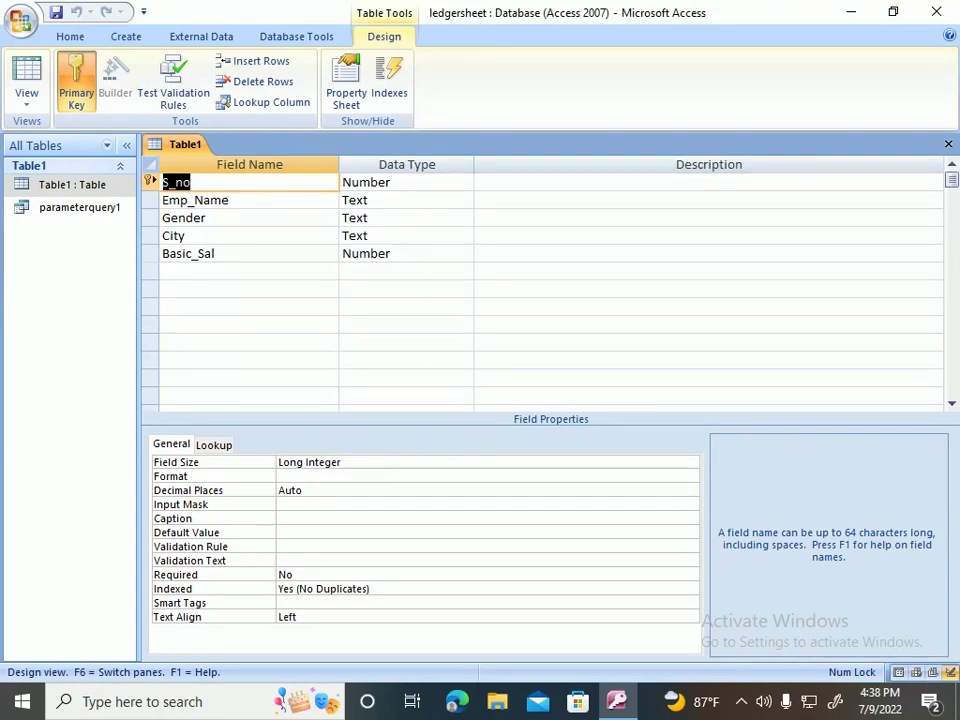
- Insert a new field named Post above Basic_Sal, with the Text data type
{"action": "left_click", "coordinate": [452, 236]}
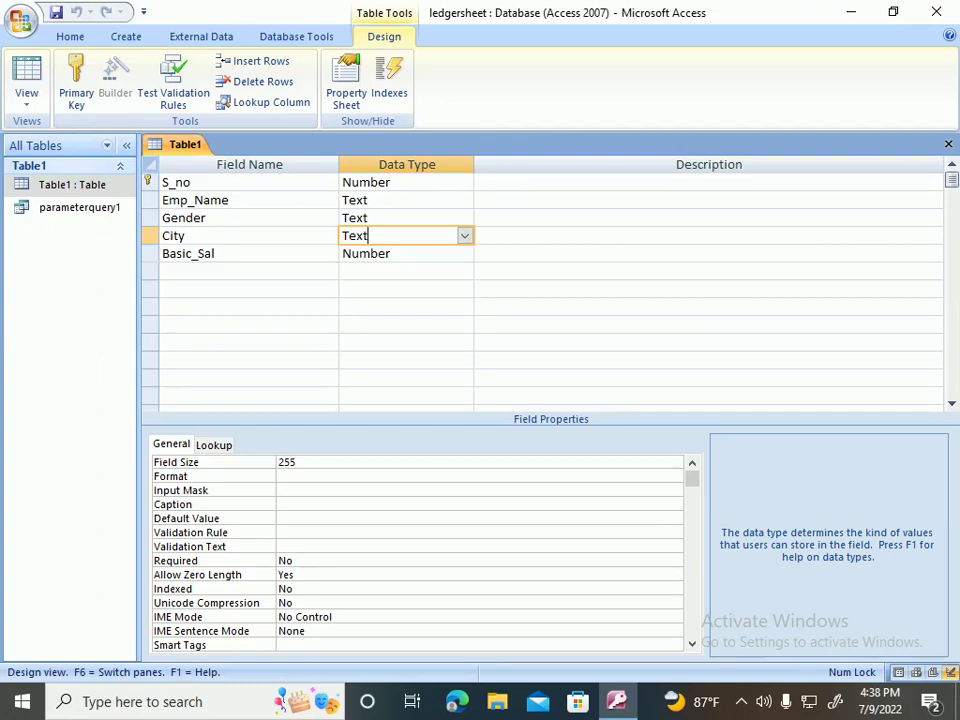
{"action": "left_click", "coordinate": [463, 254]}
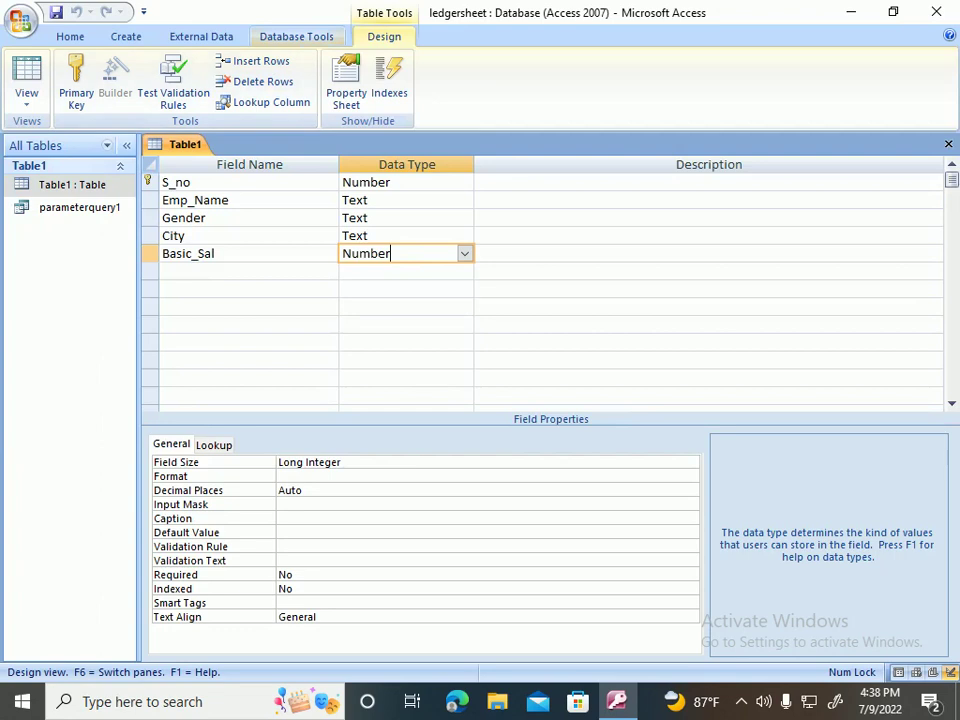
{"action": "left_click", "coordinate": [255, 61]}
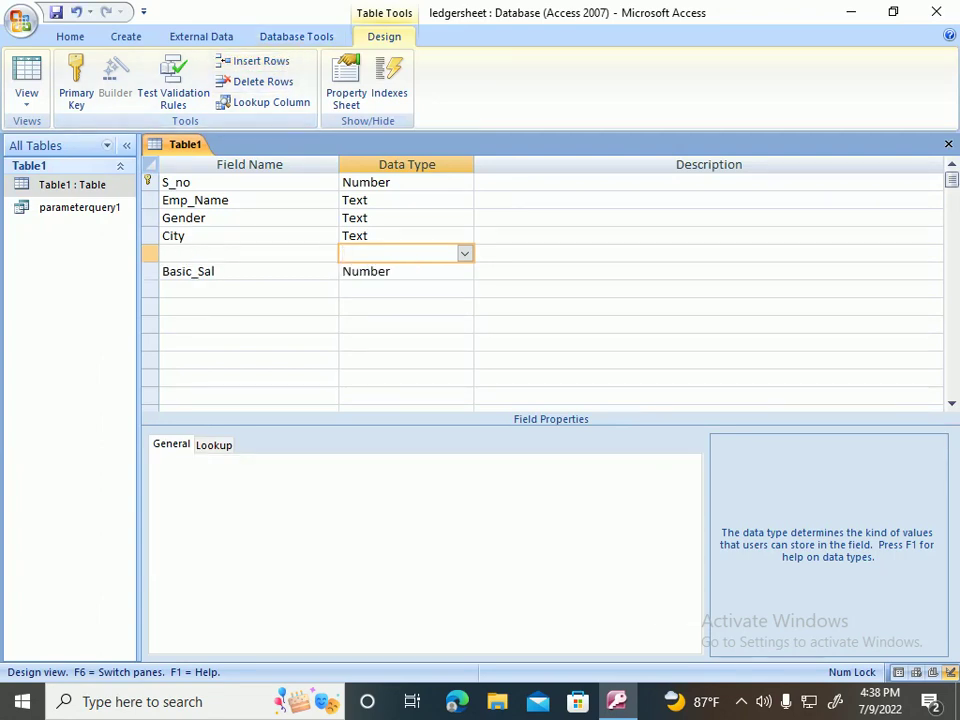
{"action": "left_click", "coordinate": [248, 254]}
{"action": "type", "text": "Post"}
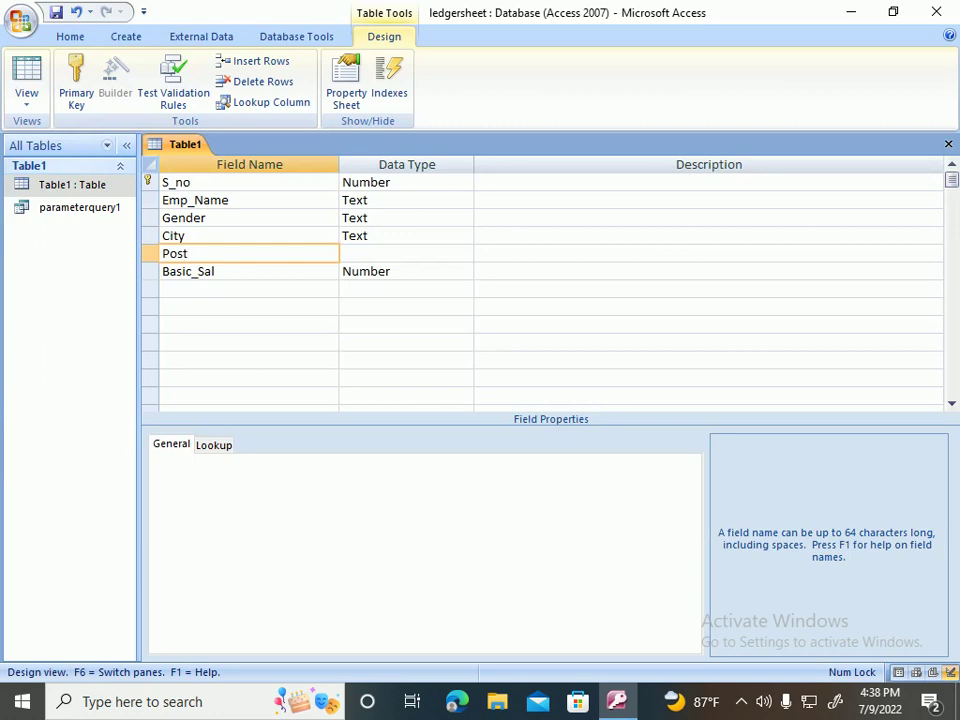
{"action": "key", "text": "Tab"}
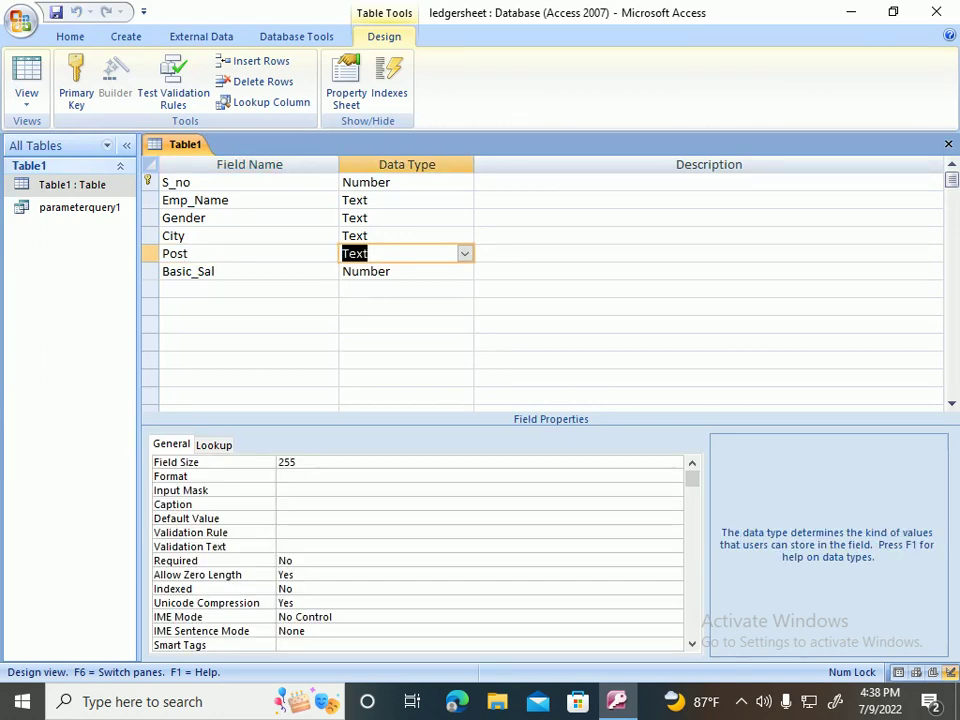
- Start the Lookup Wizard for the Post field and choose to supply the list values manually
{"action": "left_click", "coordinate": [465, 254]}
{"action": "key", "text": "End"}
{"action": "key", "text": "Return"}
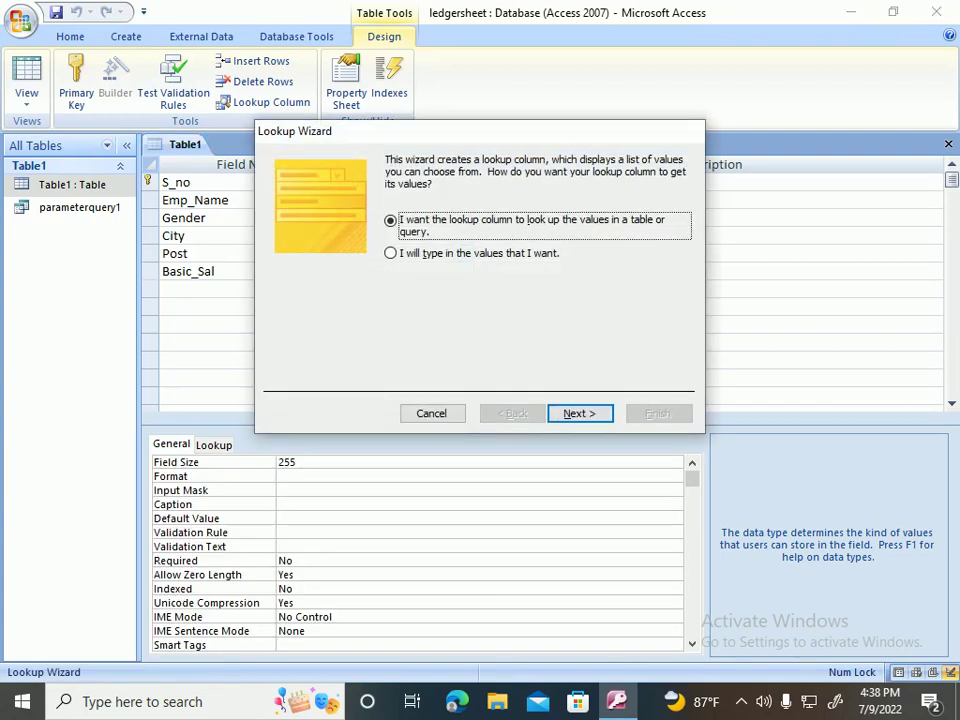
{"action": "left_click", "coordinate": [390, 253]}
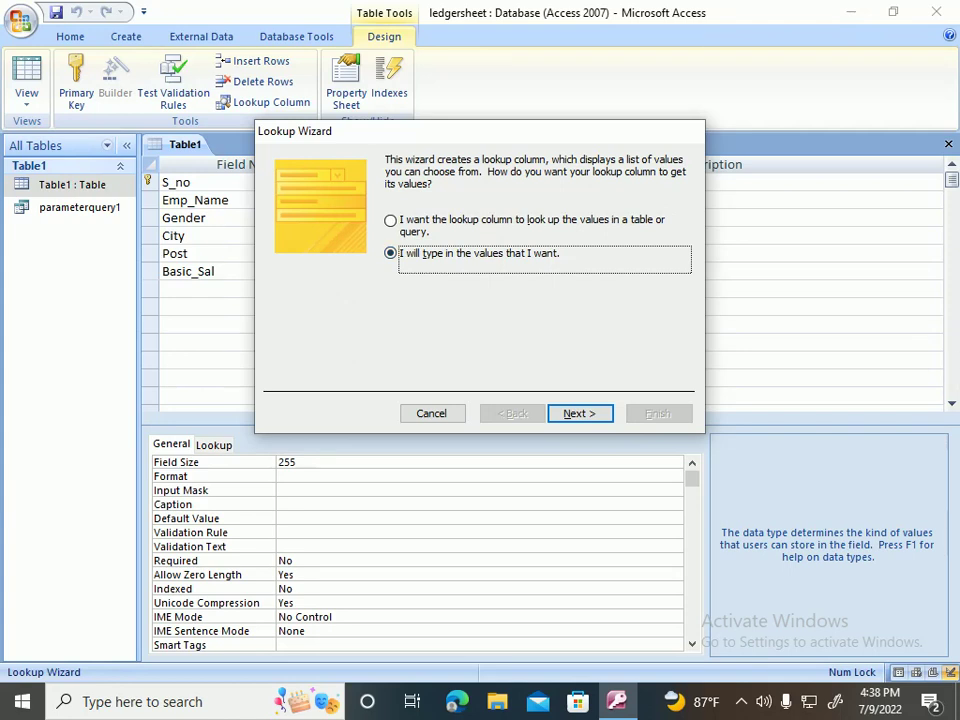
{"action": "key", "text": "Return"}
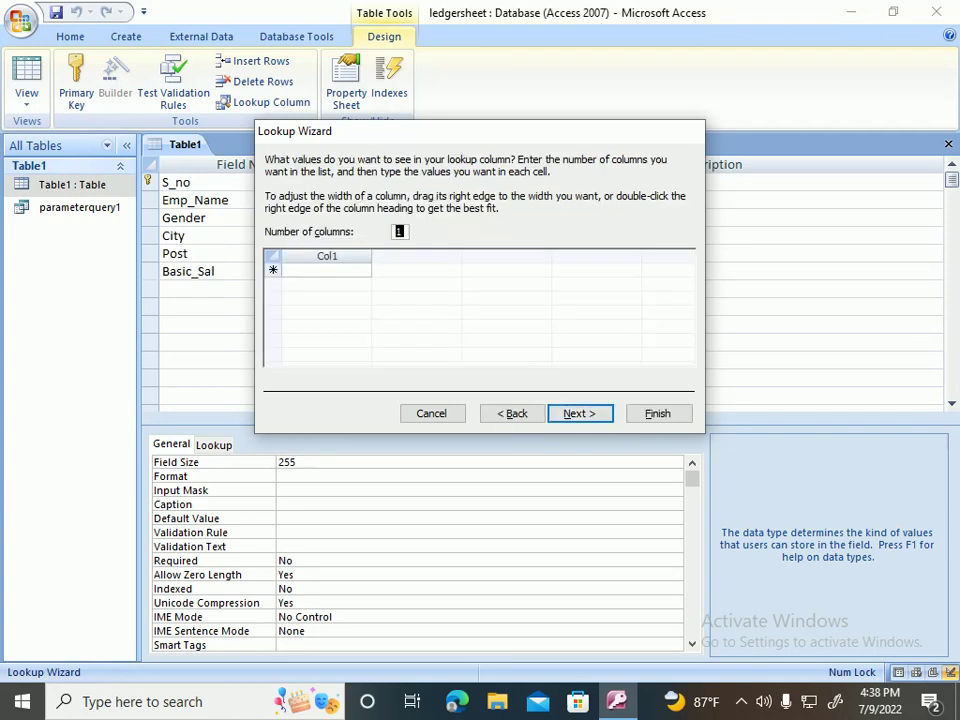
- Enter Manager, Doctor, Lecturer, Worker and Assistant as the values of the single lookup column
{"action": "left_click", "coordinate": [326, 270]}
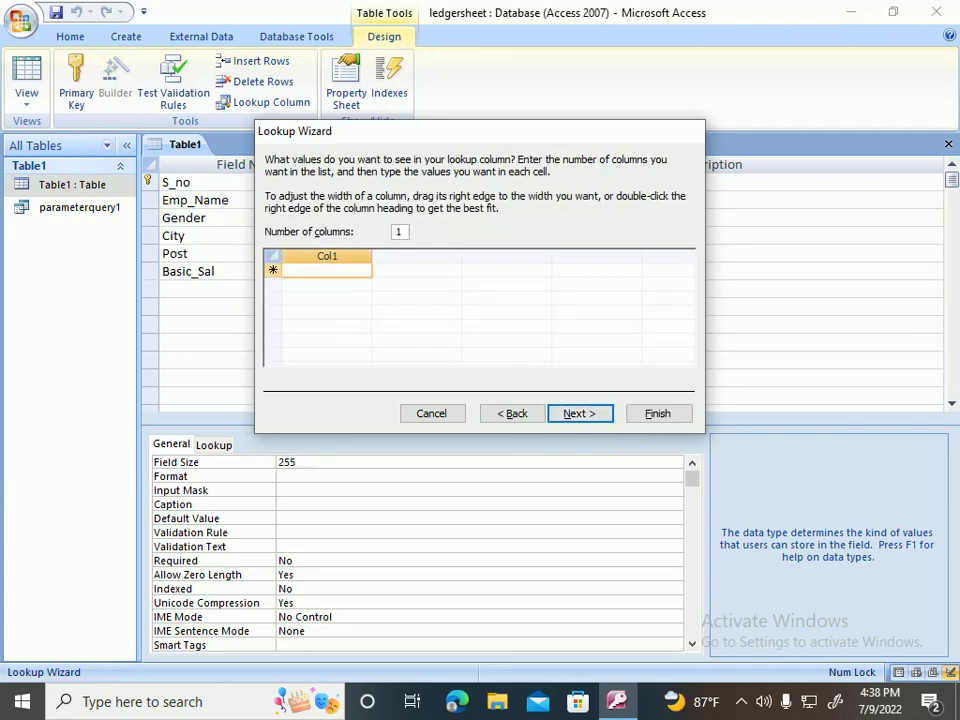
{"action": "type", "text": "Manager"}
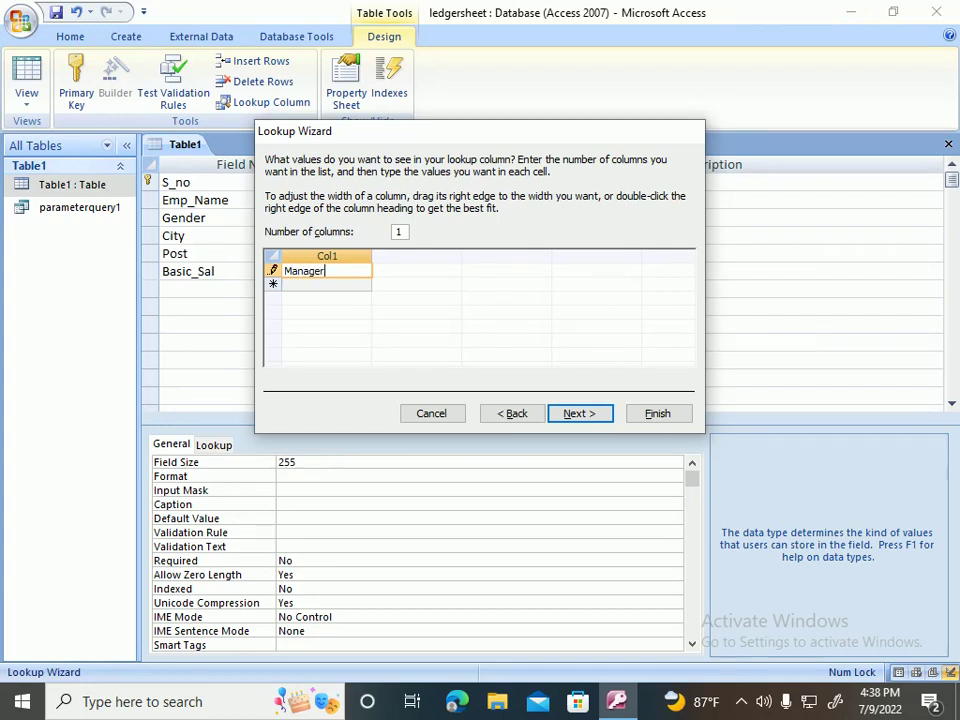
{"action": "left_click", "coordinate": [326, 285]}
{"action": "type", "text": "Doctor"}
{"action": "left_click", "coordinate": [326, 298]}
{"action": "type", "text": "Lectu"}
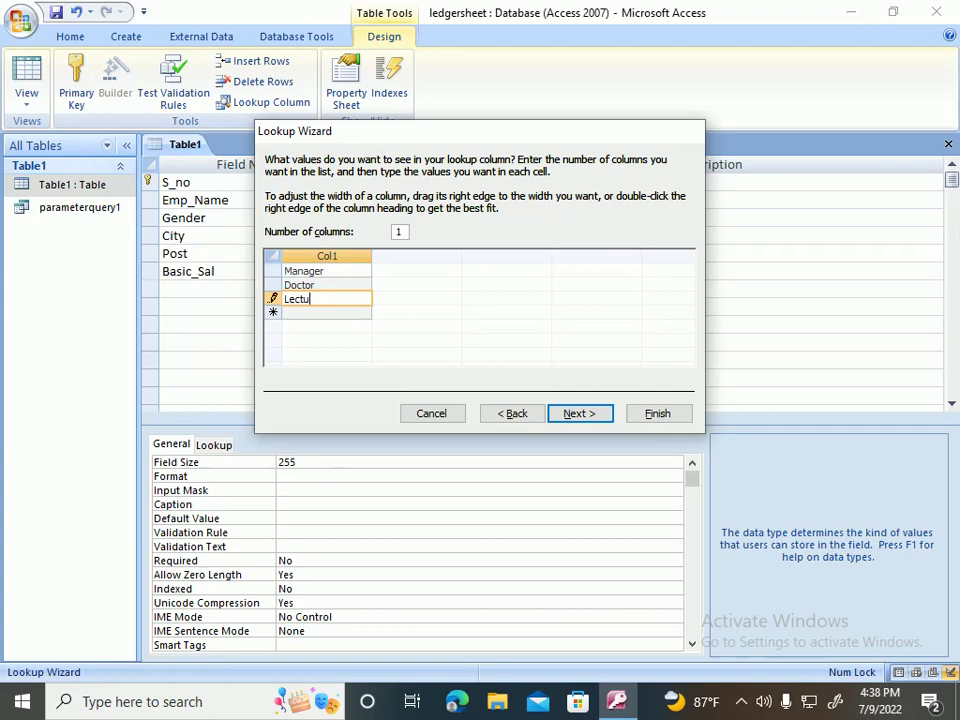
{"action": "type", "text": "rer"}
{"action": "key", "text": "Return"}
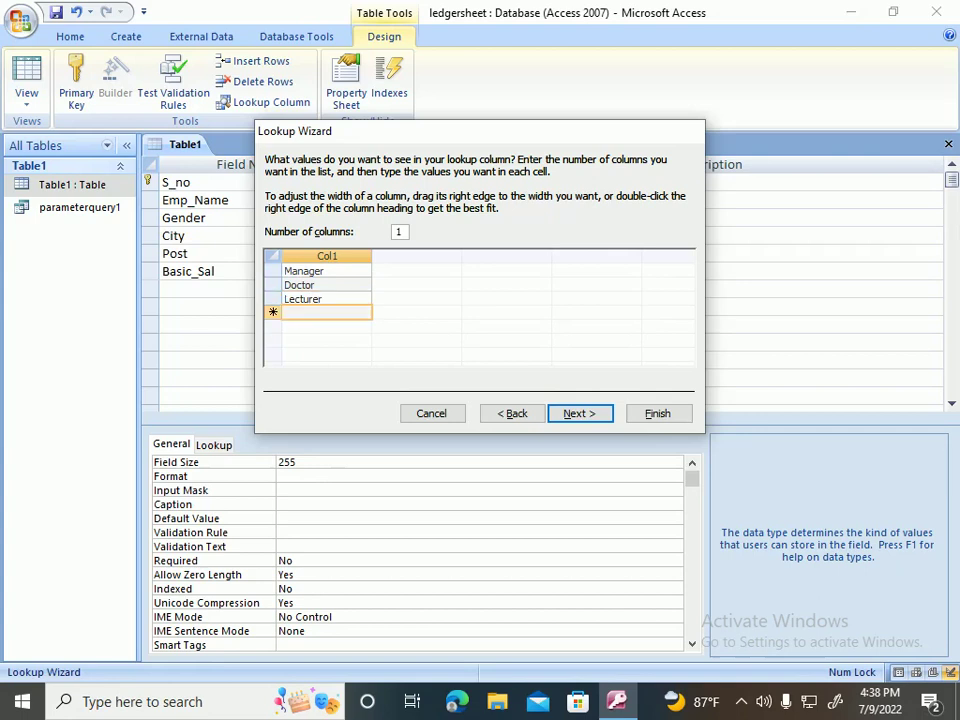
{"action": "type", "text": "Worker"}
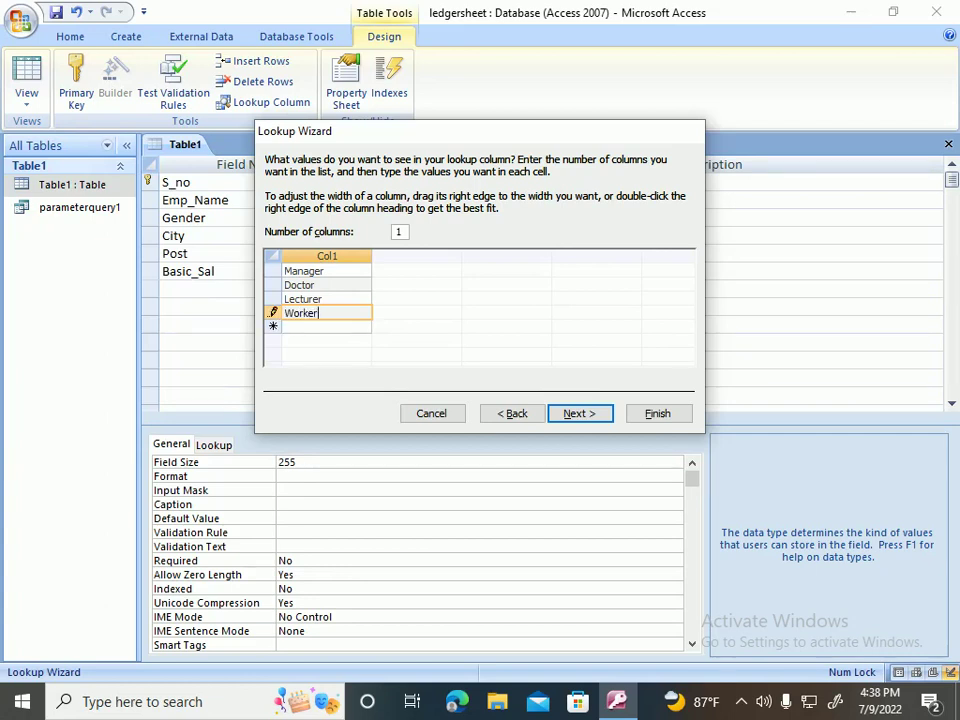
{"action": "key", "text": "Return"}
{"action": "type", "text": "Assistant"}
{"action": "key", "text": "Return"}
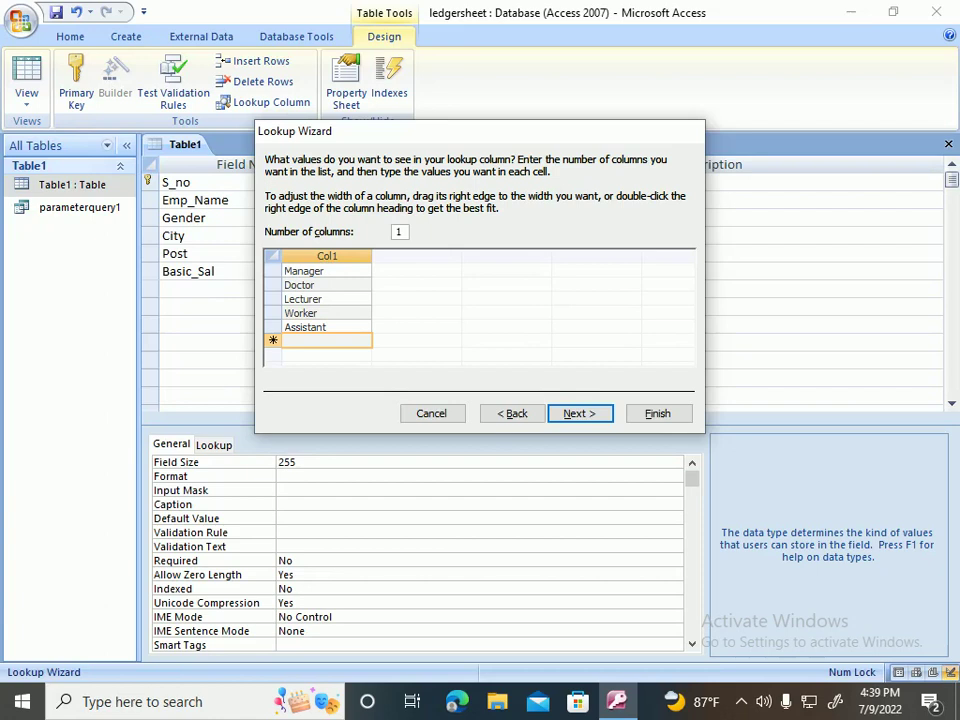
- Complete the Lookup Wizard for the Post field
{"action": "left_click", "coordinate": [580, 413]}
{"action": "left_click", "coordinate": [659, 413]}
{"action": "key", "text": "Return"}
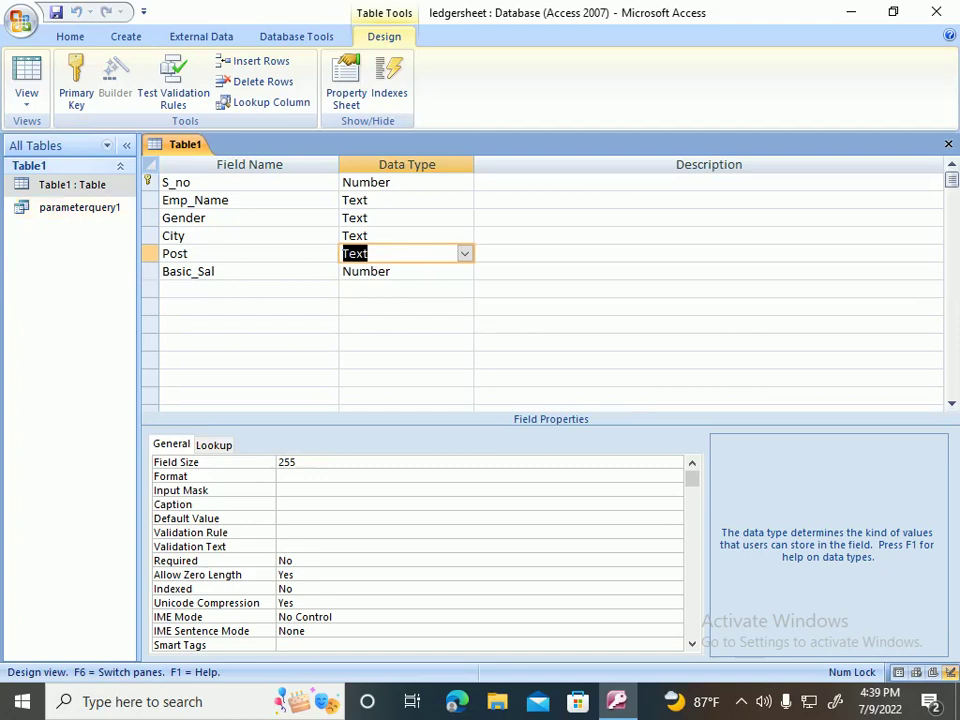
- Close the Table1 design and reopen the table in Datasheet View
{"action": "left_click", "coordinate": [948, 144]}
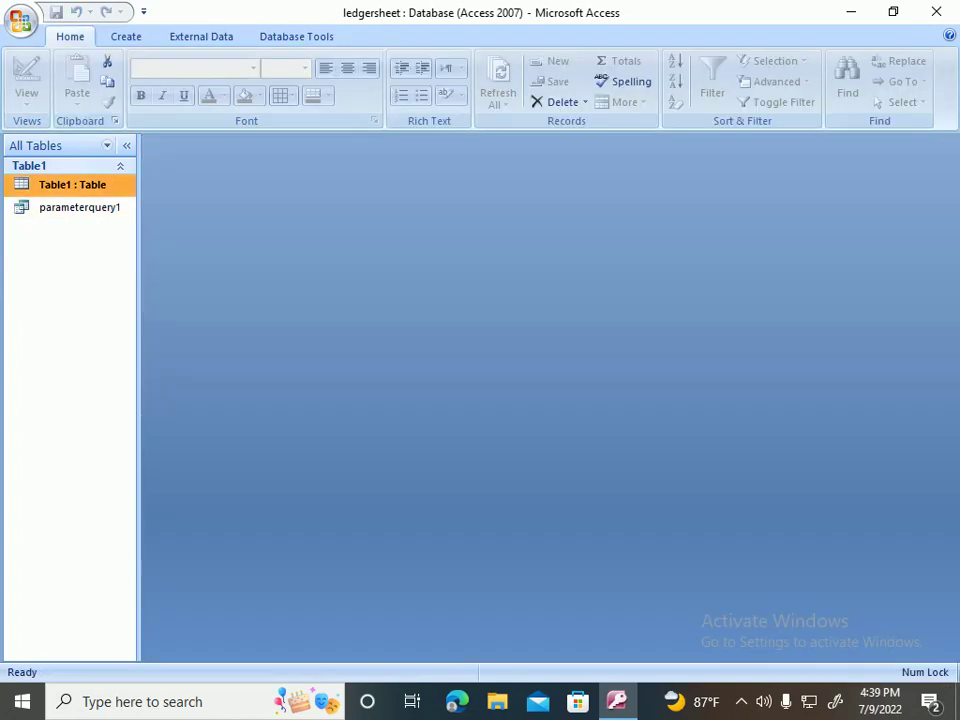
{"action": "right_click", "coordinate": [75, 185]}
{"action": "left_click", "coordinate": [115, 191]}
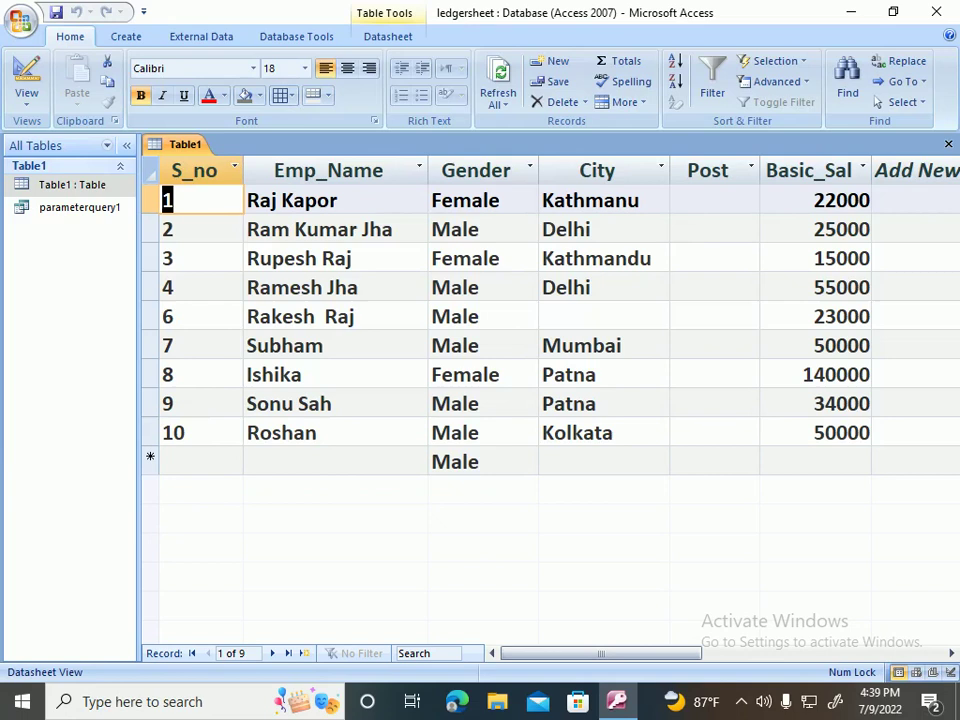
- Set the Gender to Male and the Post to Manager for the record with S_no 1
{"action": "left_click", "coordinate": [529, 200]}
{"action": "left_click", "coordinate": [461, 228]}
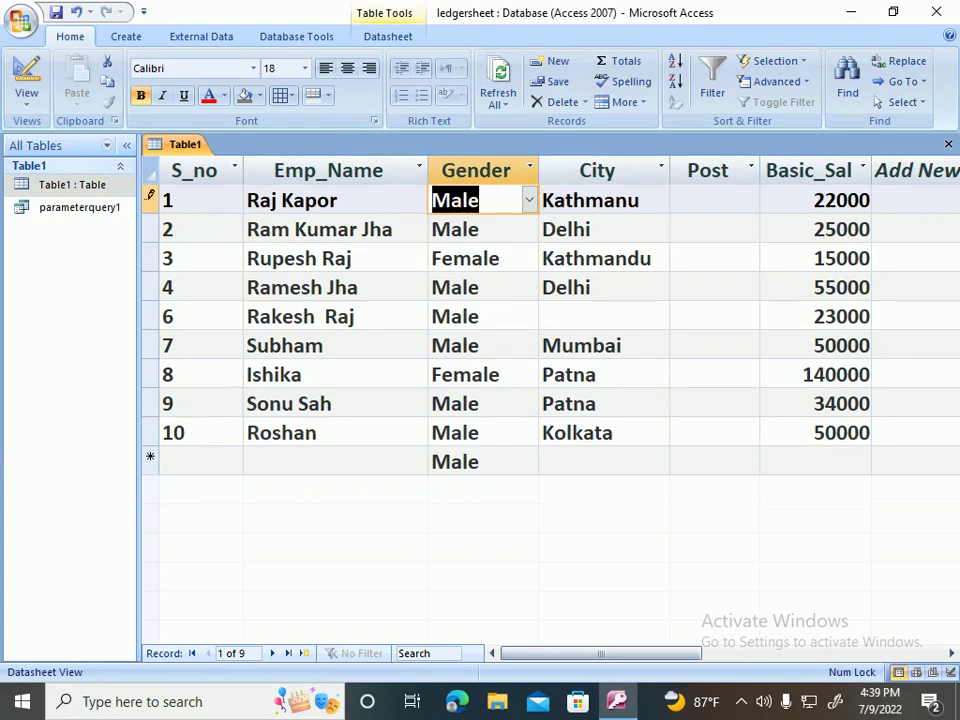
{"action": "left_click", "coordinate": [712, 200]}
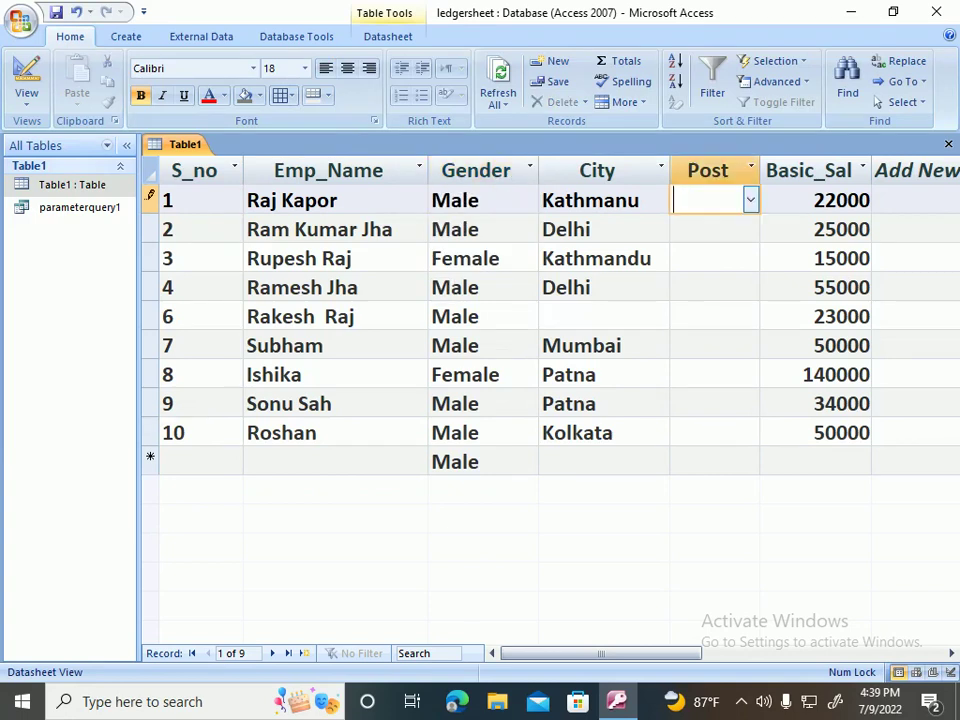
{"action": "left_click", "coordinate": [750, 200]}
{"action": "left_click", "coordinate": [718, 228]}
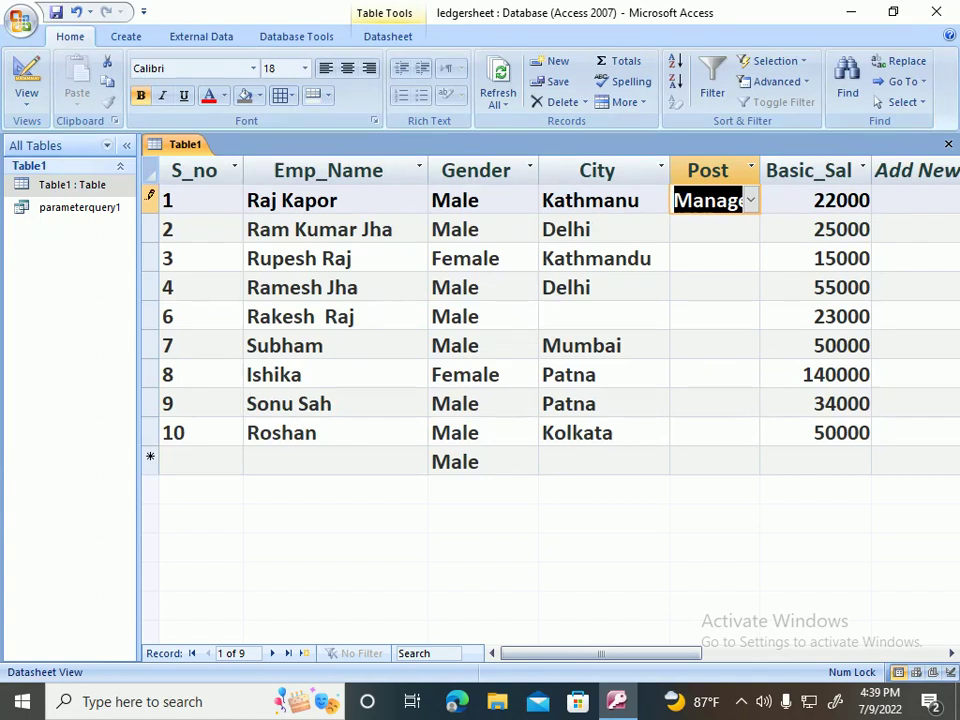
- Set the Post to Doctor for S_no 2, Lecturer for S_no 3 and Worker for S_no 4
{"action": "left_click", "coordinate": [744, 229]}
{"action": "left_click", "coordinate": [750, 229]}
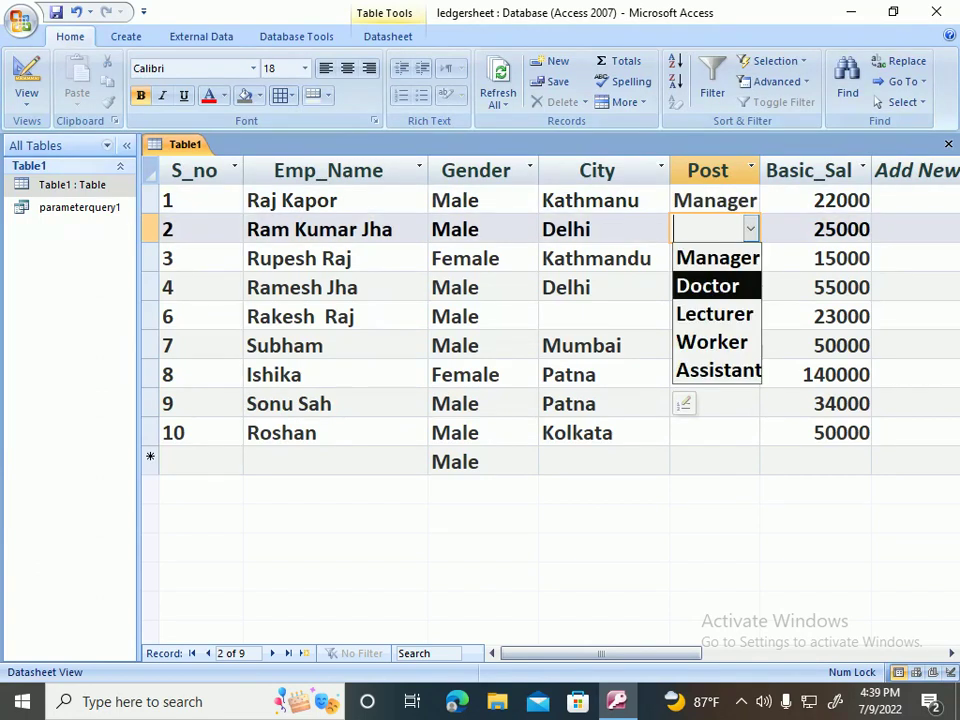
{"action": "left_click", "coordinate": [710, 286]}
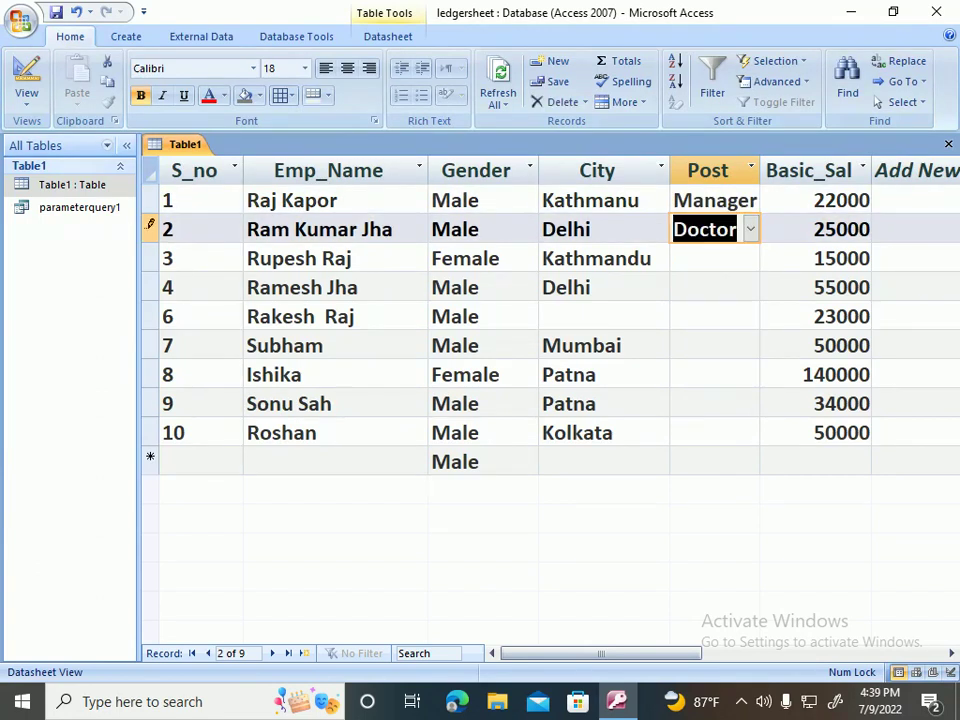
{"action": "left_click", "coordinate": [750, 258]}
{"action": "left_click", "coordinate": [714, 343]}
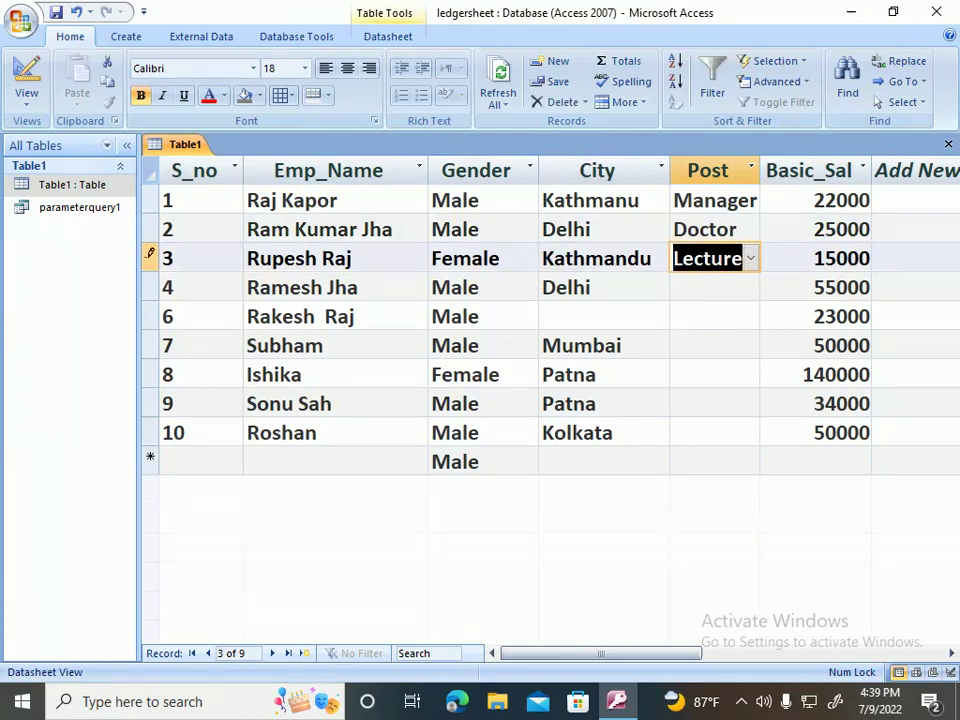
{"action": "left_click", "coordinate": [750, 287]}
{"action": "left_click", "coordinate": [712, 400]}
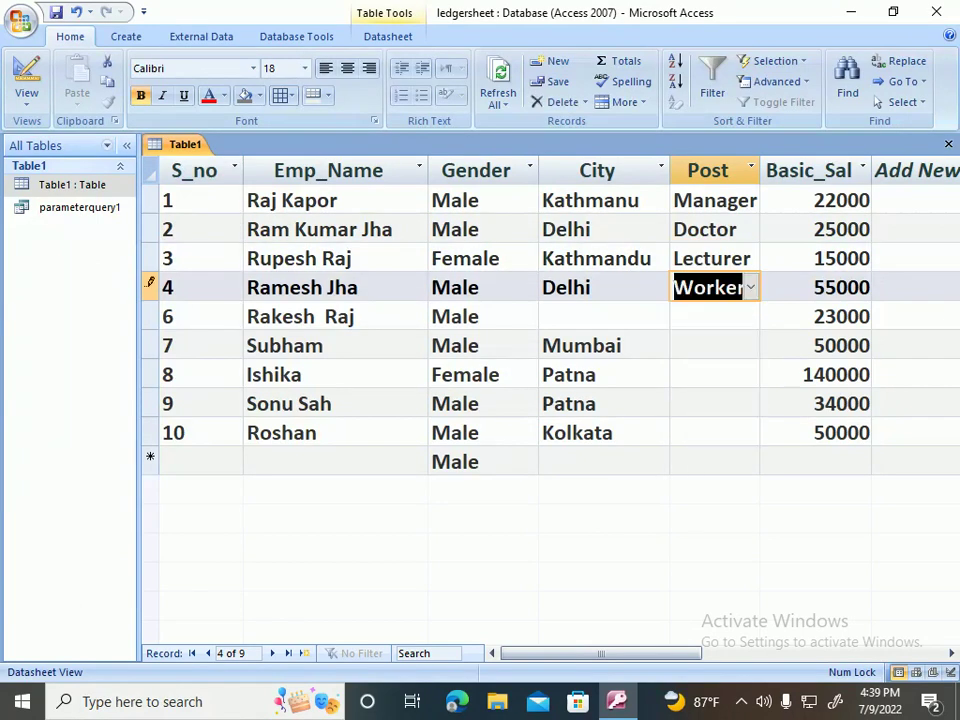
- Set the Post to Worker for S_no 6 and Assistant for S_no 7
{"action": "left_click", "coordinate": [750, 316]}
{"action": "left_click", "coordinate": [750, 316]}
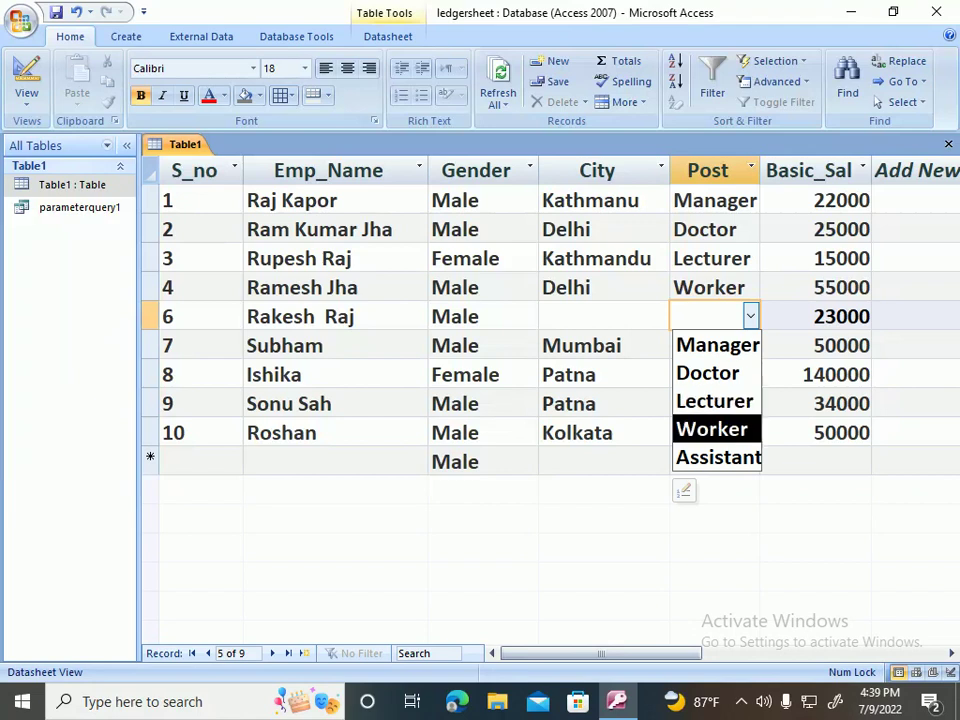
{"action": "left_click", "coordinate": [714, 429]}
{"action": "left_click", "coordinate": [750, 345]}
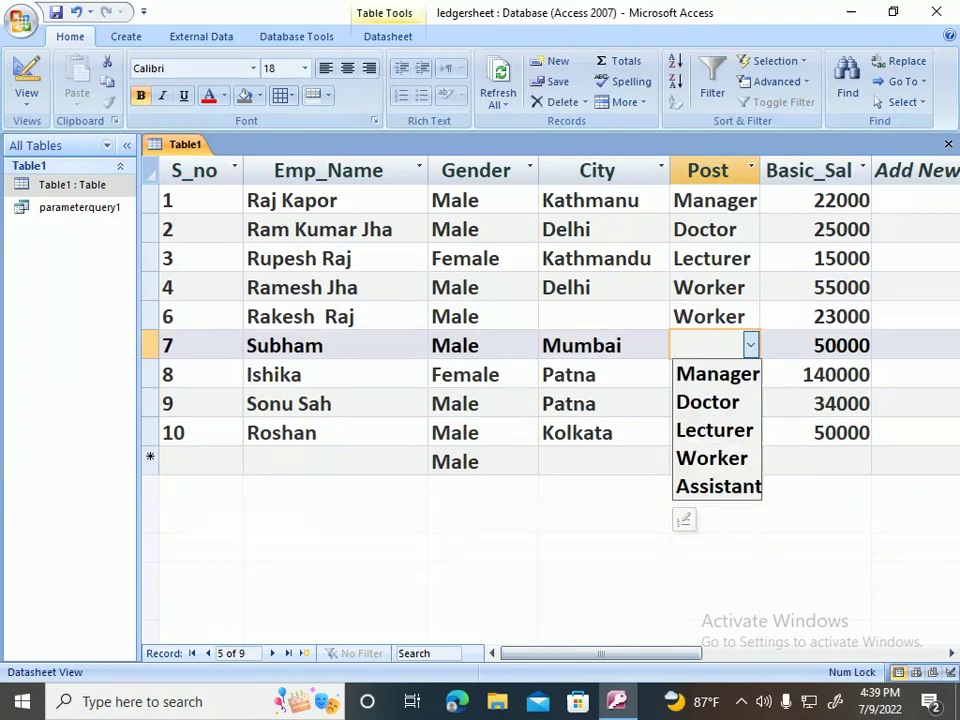
{"action": "left_click", "coordinate": [716, 486]}
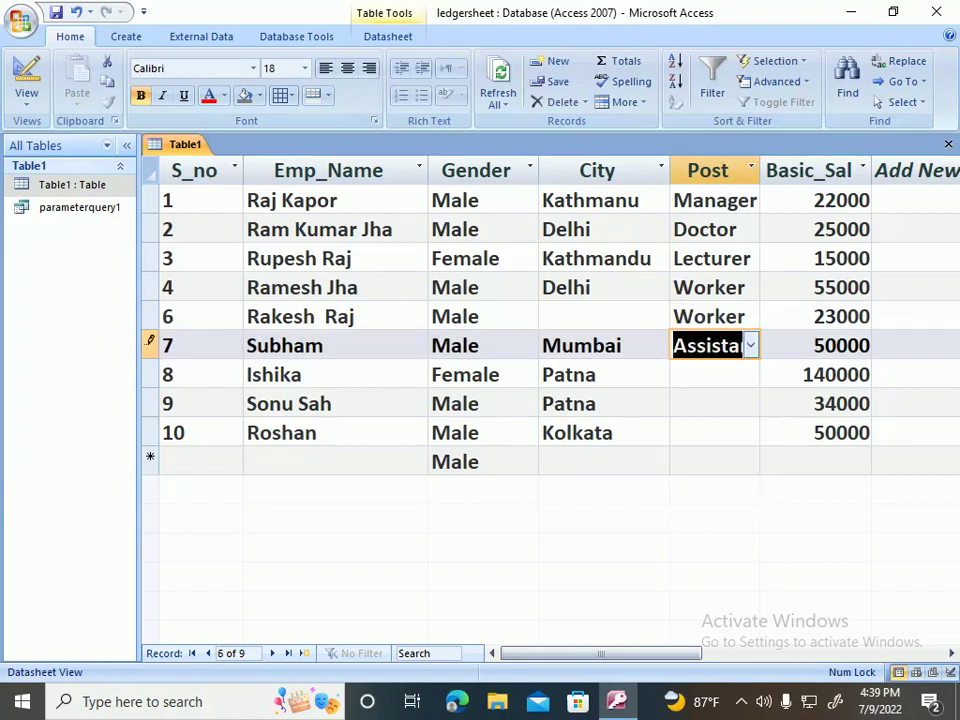
{"action": "left_click", "coordinate": [750, 345]}
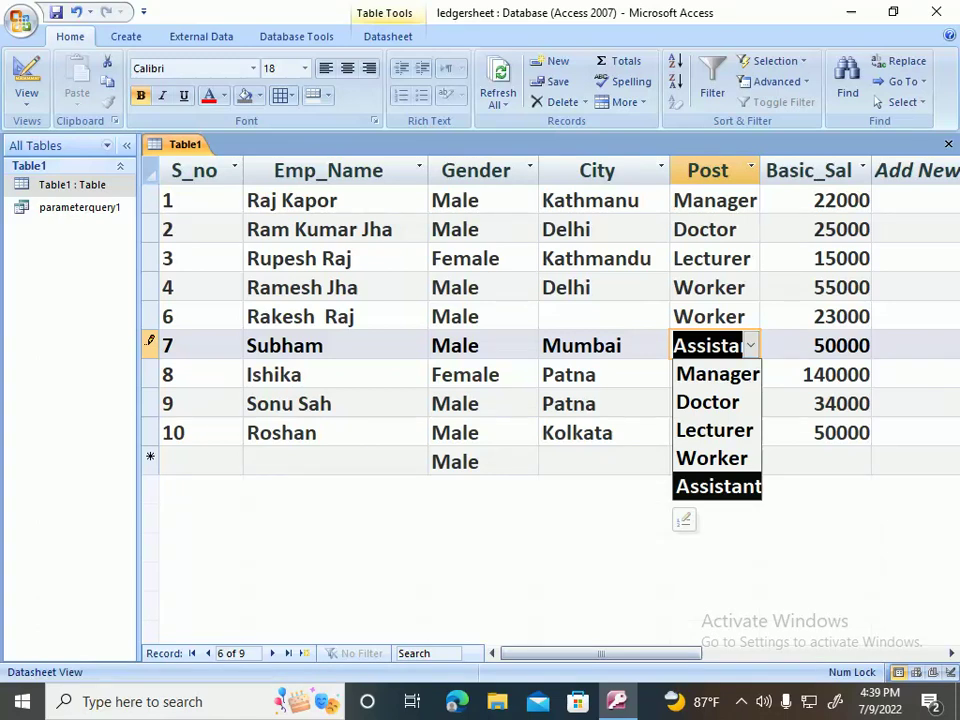
{"action": "left_click", "coordinate": [750, 229]}
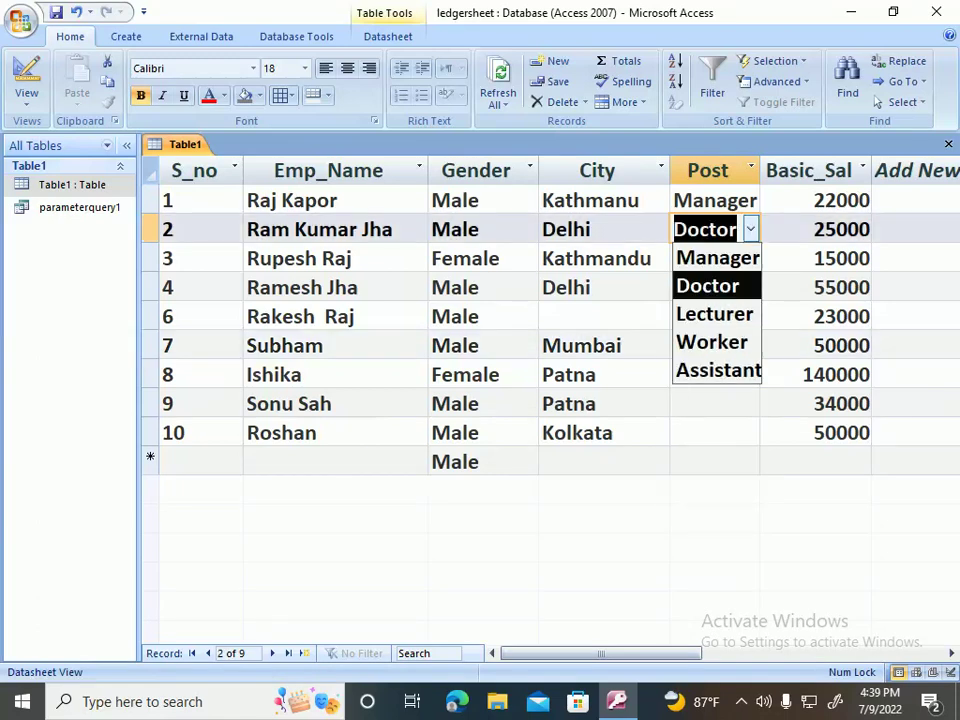
- Edit the Post field's value list, replacing the Lecturer item with Teacher, and save the list
{"action": "left_click", "coordinate": [750, 229]}
{"action": "key", "text": "alt+Down"}
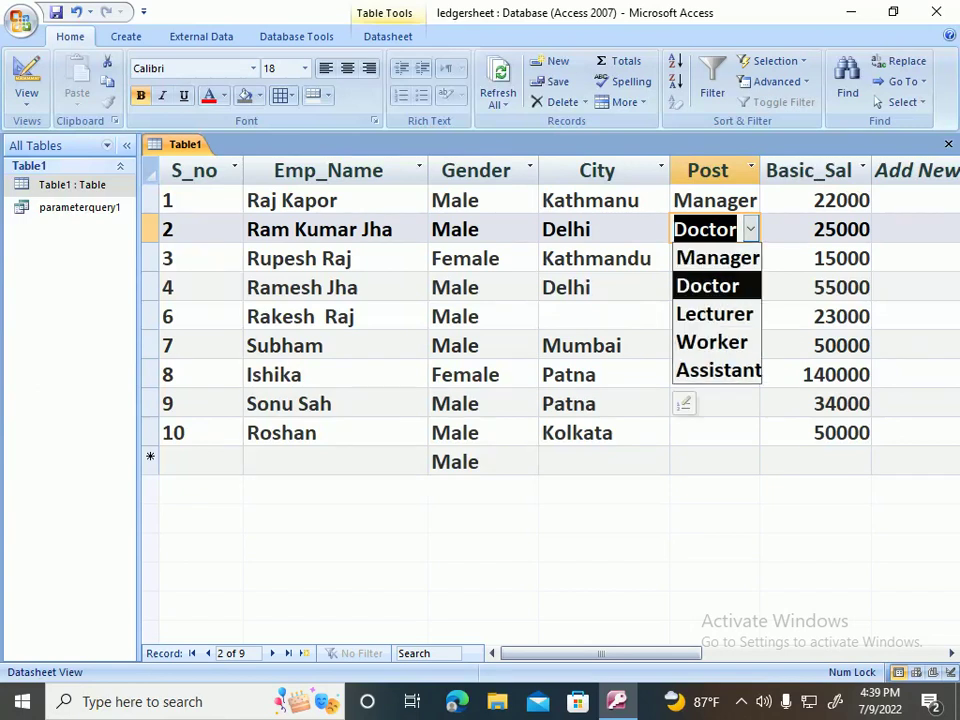
{"action": "key", "text": "Down"}
{"action": "key", "text": "Down"}
{"action": "key", "text": "Down"}
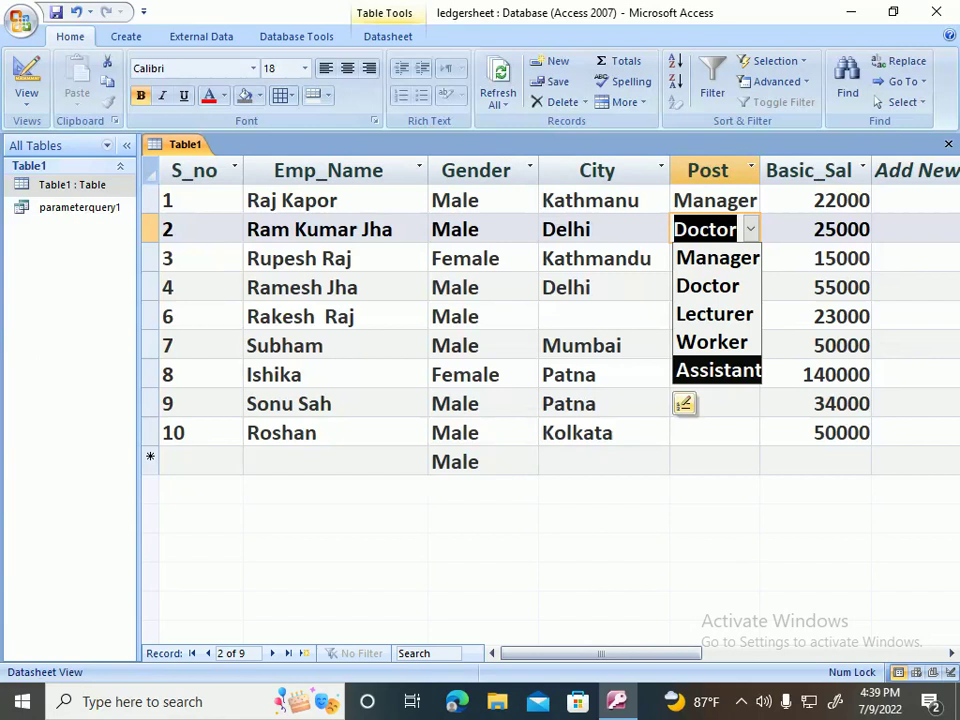
{"action": "left_click", "coordinate": [684, 403]}
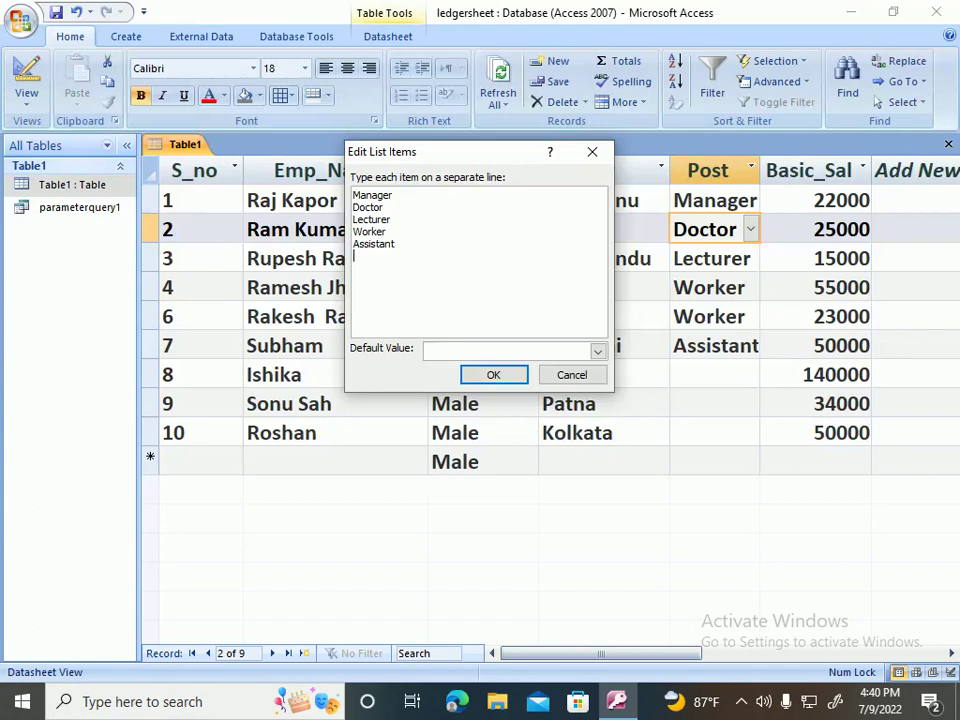
{"action": "mouse_move", "coordinate": [391, 219]}
{"action": "left_mouse_down"}
{"action": "mouse_move", "coordinate": [369, 219]}
{"action": "mouse_move", "coordinate": [394, 219]}
{"action": "left_mouse_up"}
{"action": "key", "text": "BackSpace"}
{"action": "key", "text": "BackSpace"}
{"action": "key", "text": "BackSpace"}
{"action": "key", "text": "BackSpace"}
{"action": "key", "text": "BackSpace"}
{"action": "key", "text": "BackSpace"}
{"action": "key", "text": "BackSpace"}
{"action": "type", "text": "Teacher"}
{"action": "left_click", "coordinate": [494, 375]}
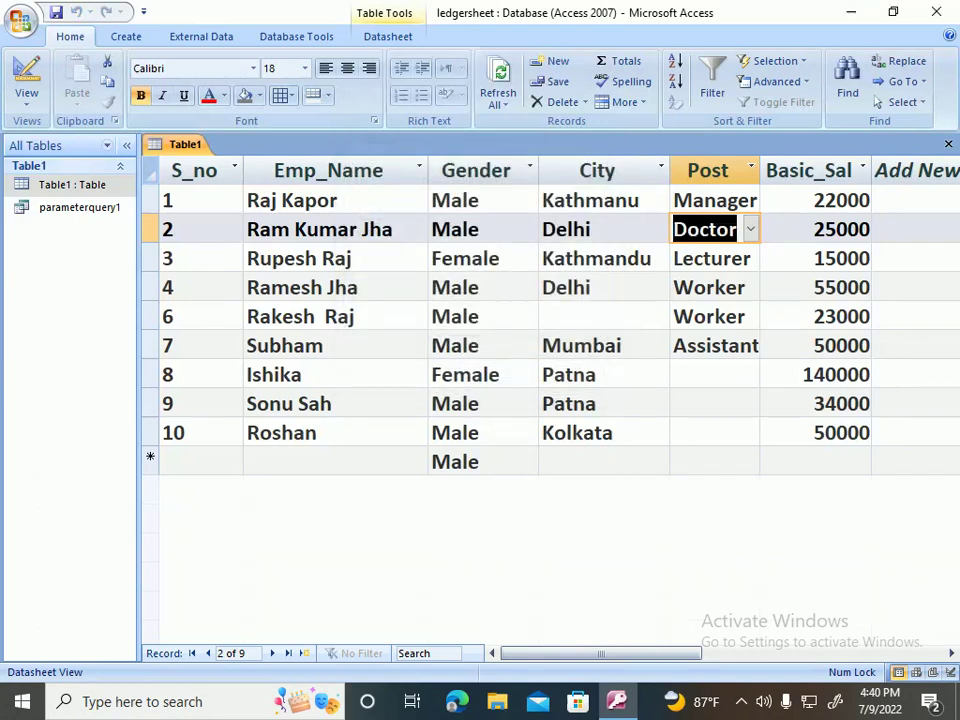
- Examine the Post drop-down choices in the records with S_no 2 and 1 after the Teacher replacement
{"action": "left_click", "coordinate": [750, 229]}
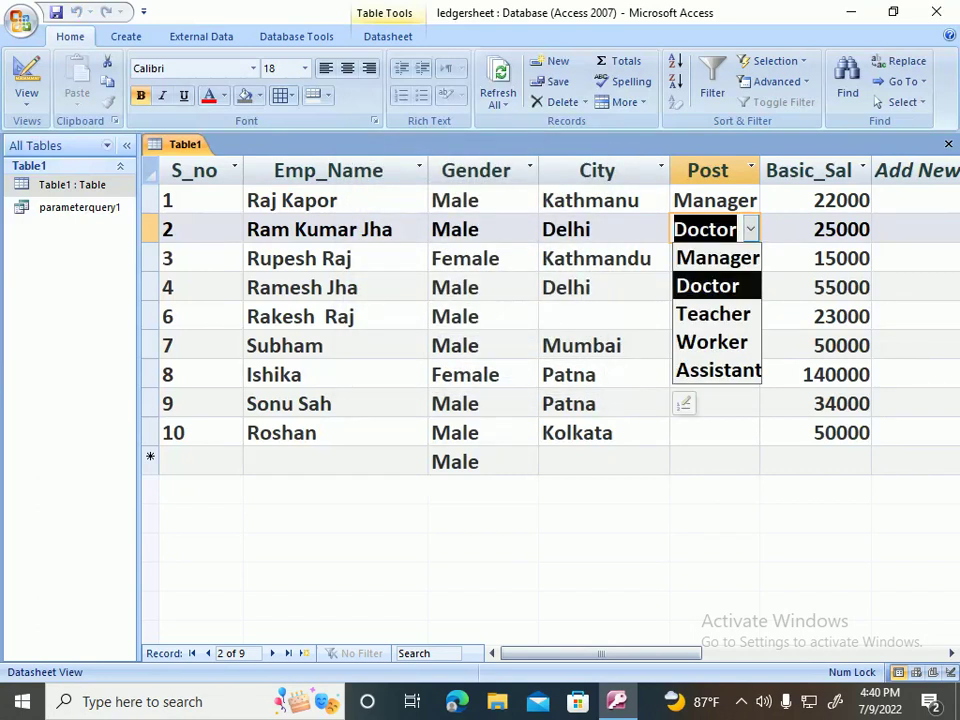
{"action": "left_click", "coordinate": [750, 200]}
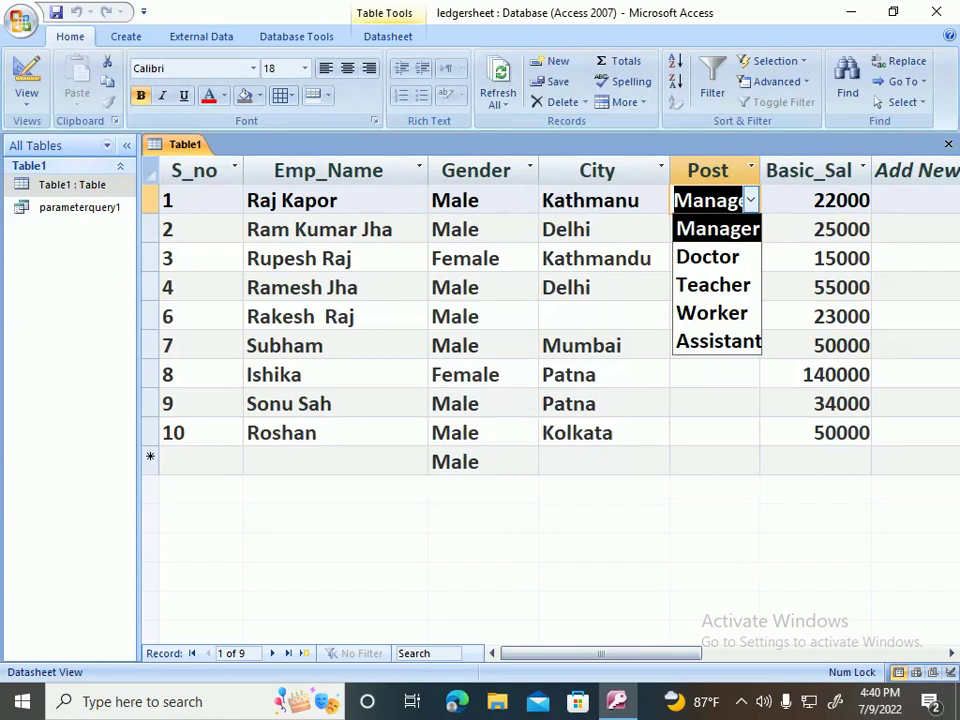
{"action": "key", "text": "Escape"}
{"action": "key", "text": "alt+Down"}
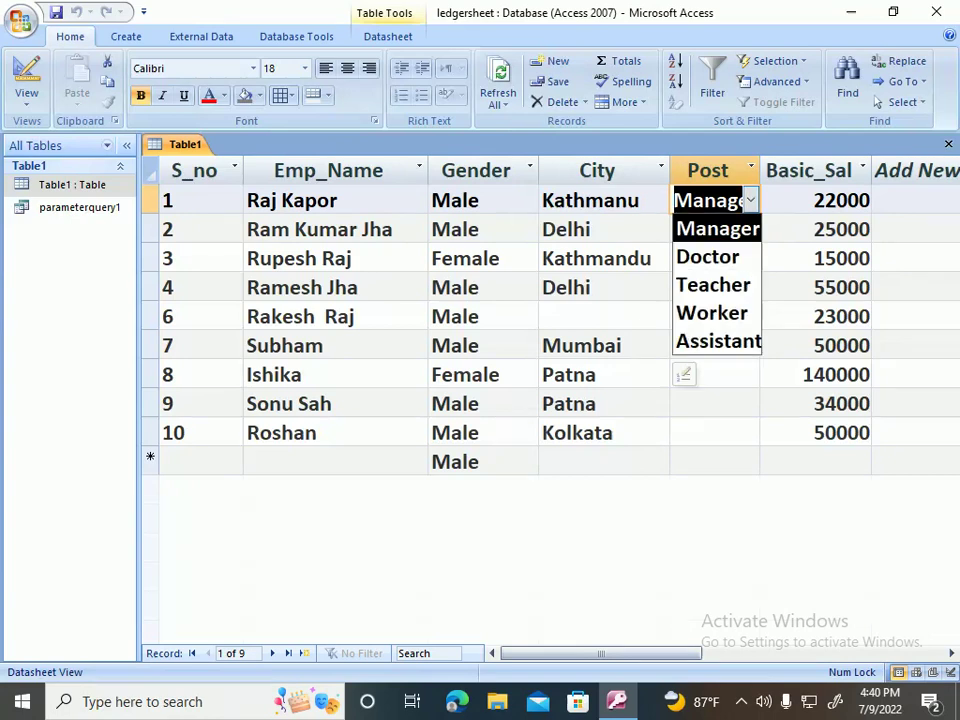
{"action": "key", "text": "Down"}
{"action": "key", "text": "Down"}
{"action": "key", "text": "Down"}
{"action": "key", "text": "Down"}
{"action": "left_click", "coordinate": [714, 374]}
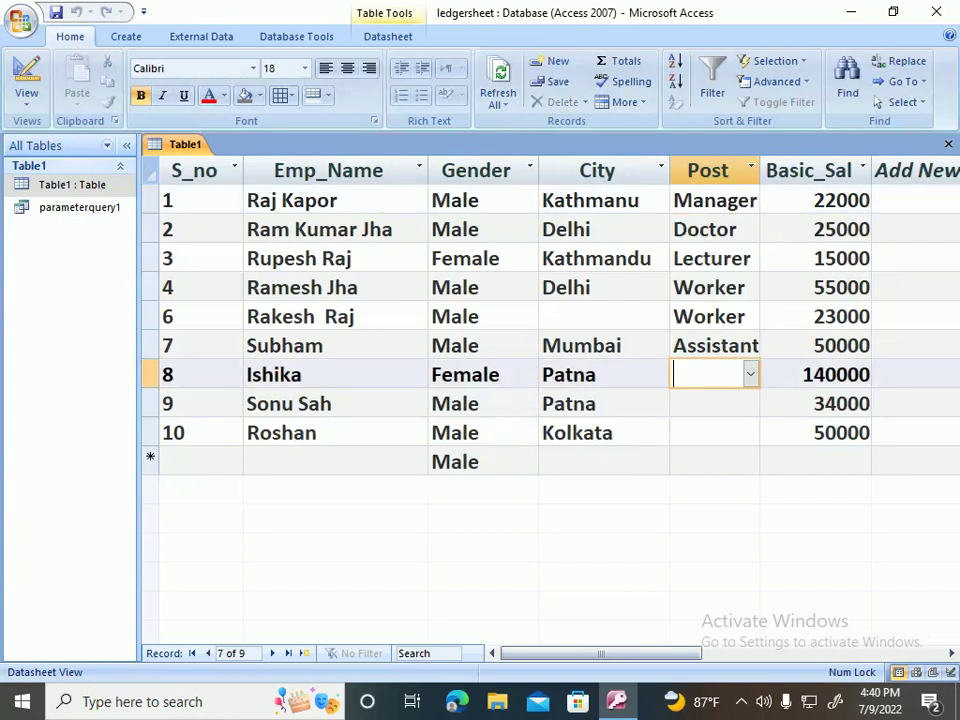
- Add the items Pilot and Junior Assistant at the end of the Post field's value list
{"action": "left_click", "coordinate": [742, 316]}
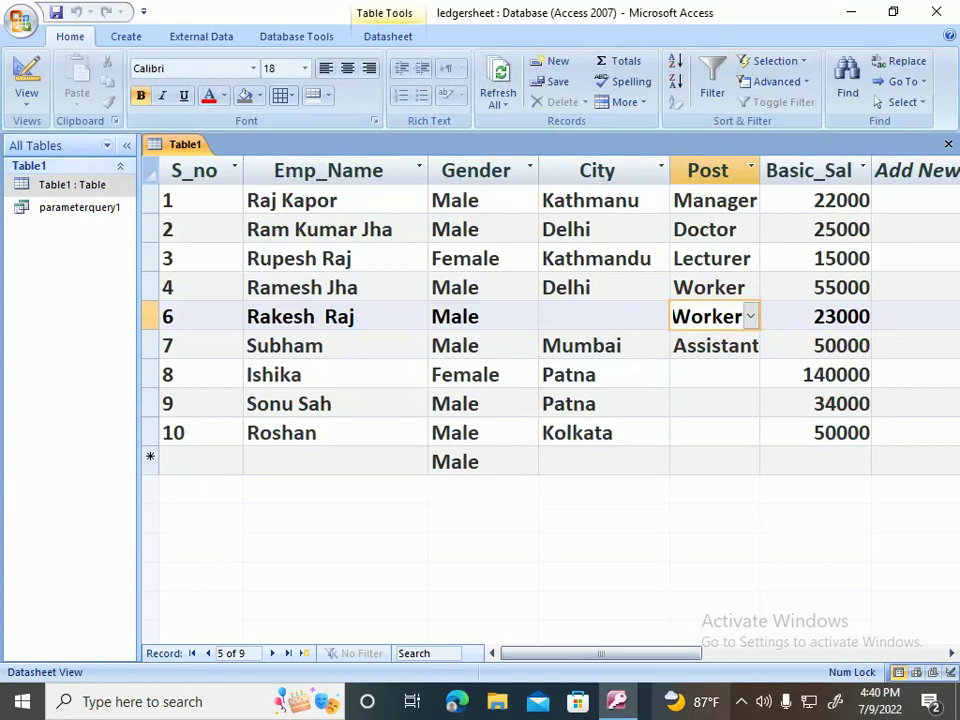
{"action": "key", "text": "Up"}
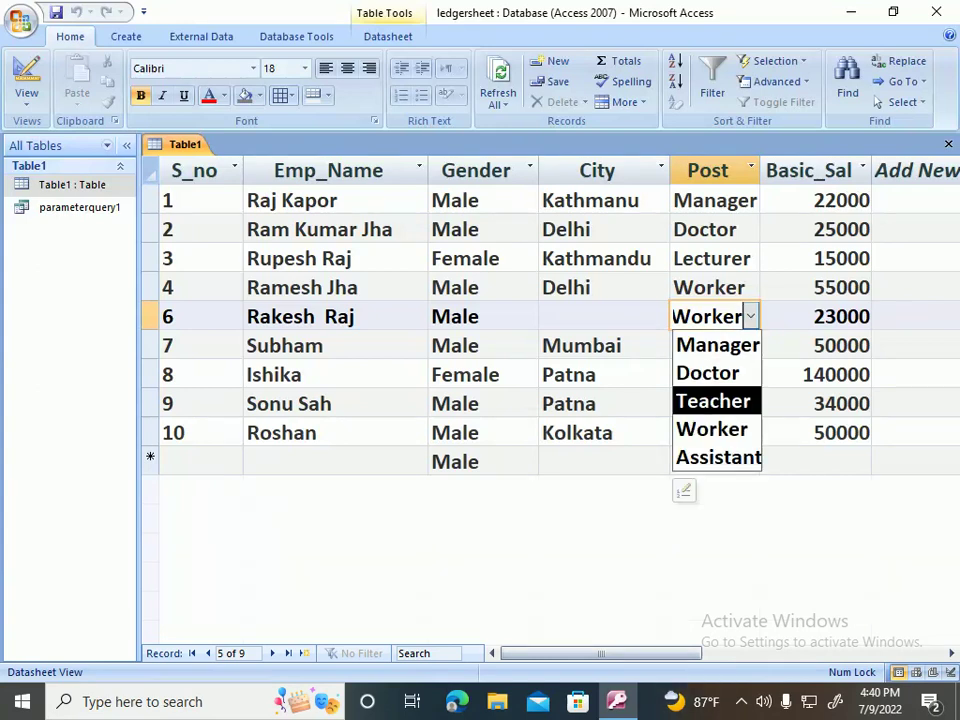
{"action": "key", "text": "Up"}
{"action": "key", "text": "Up"}
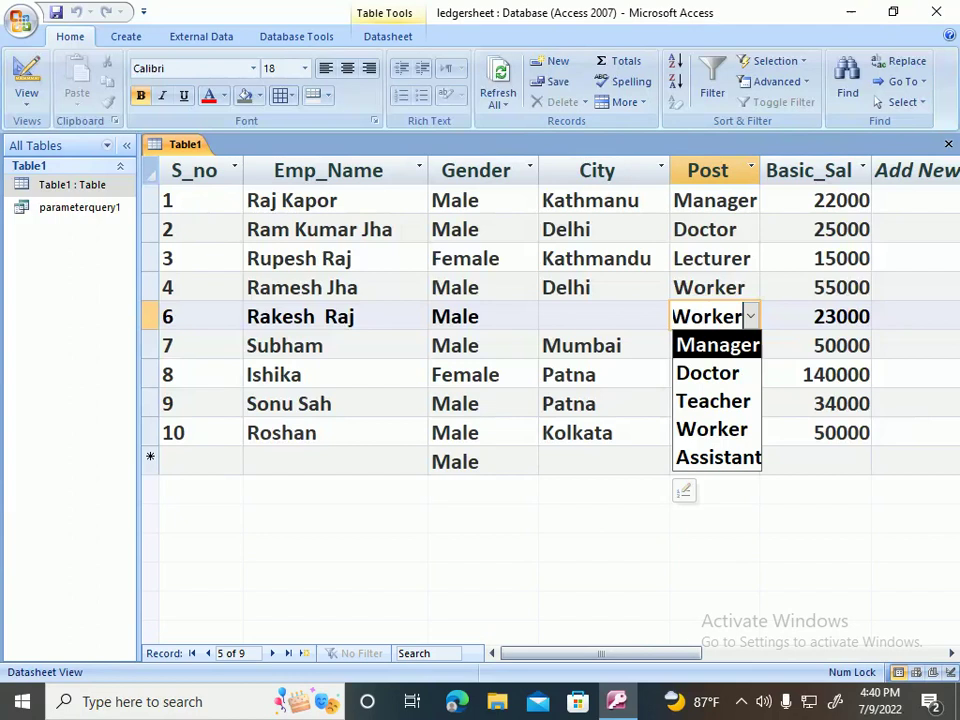
{"action": "left_click", "coordinate": [683, 490]}
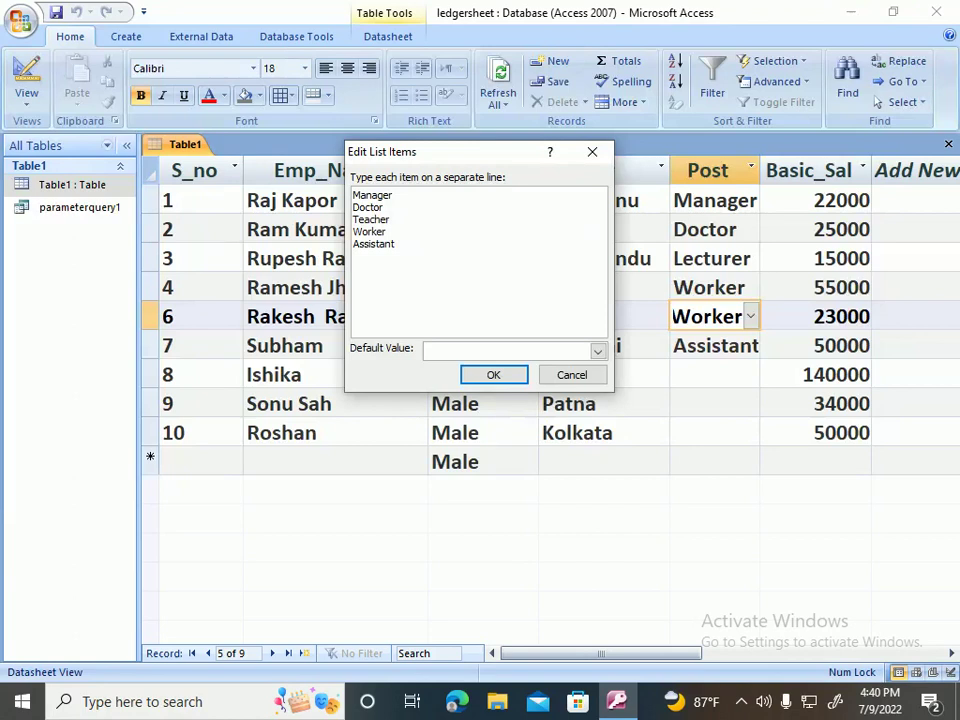
{"action": "type", "text": "Pilo"}
{"action": "type", "text": "Jun"}
{"action": "type", "text": "ior"}
{"action": "type", "text": " Assistant"}
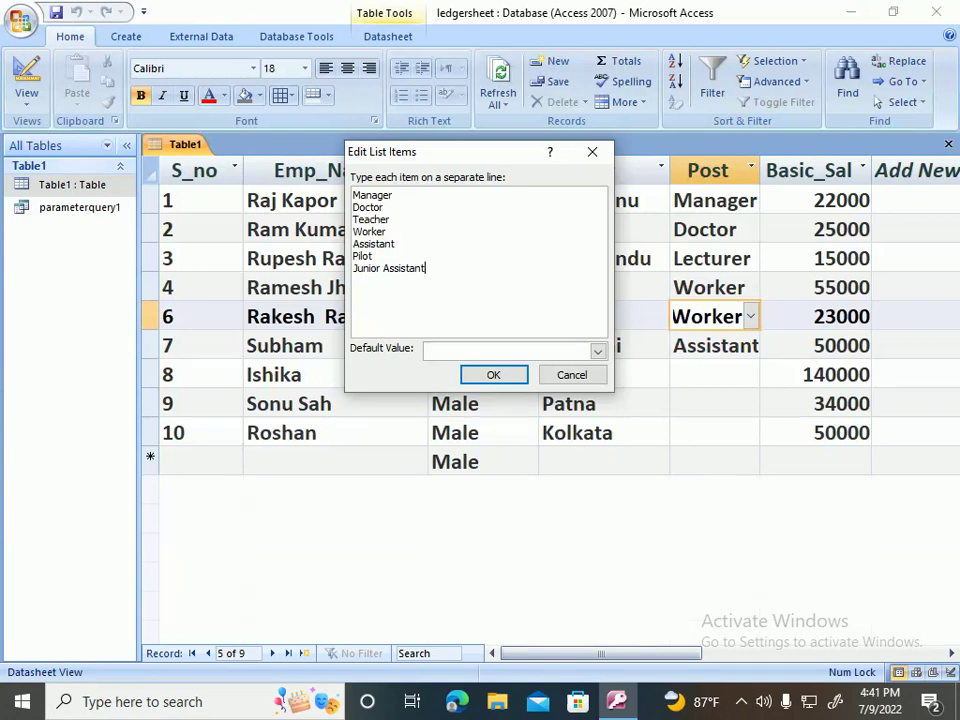
{"action": "key", "text": "Return"}
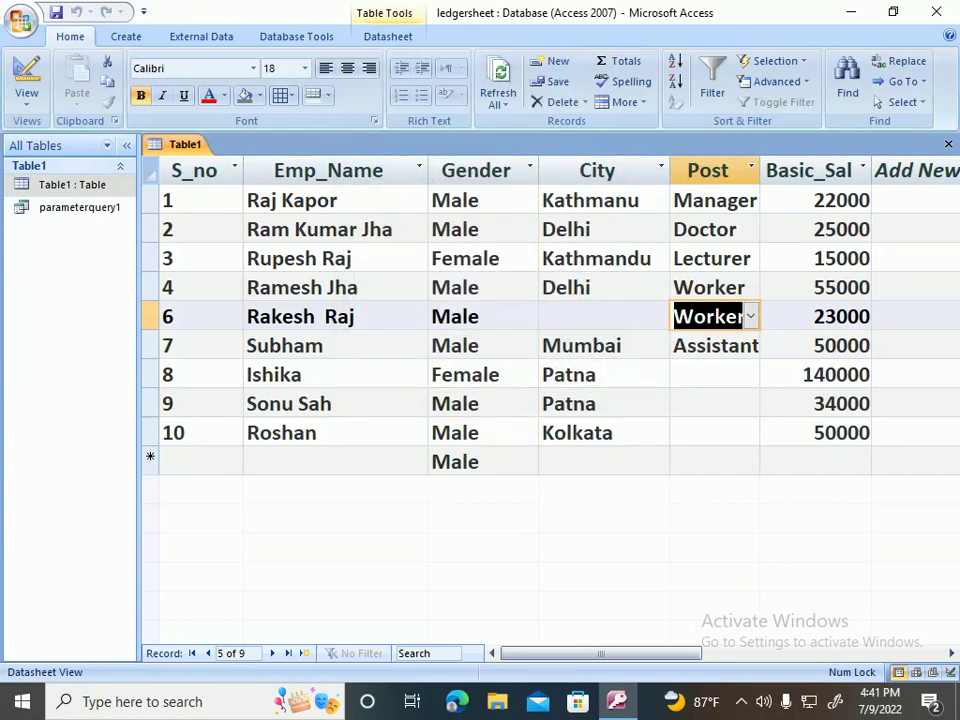
- Reopen the Post field's value list for editing and delete the Assistant item
{"action": "left_click", "coordinate": [745, 201]}
{"action": "left_click", "coordinate": [751, 201]}
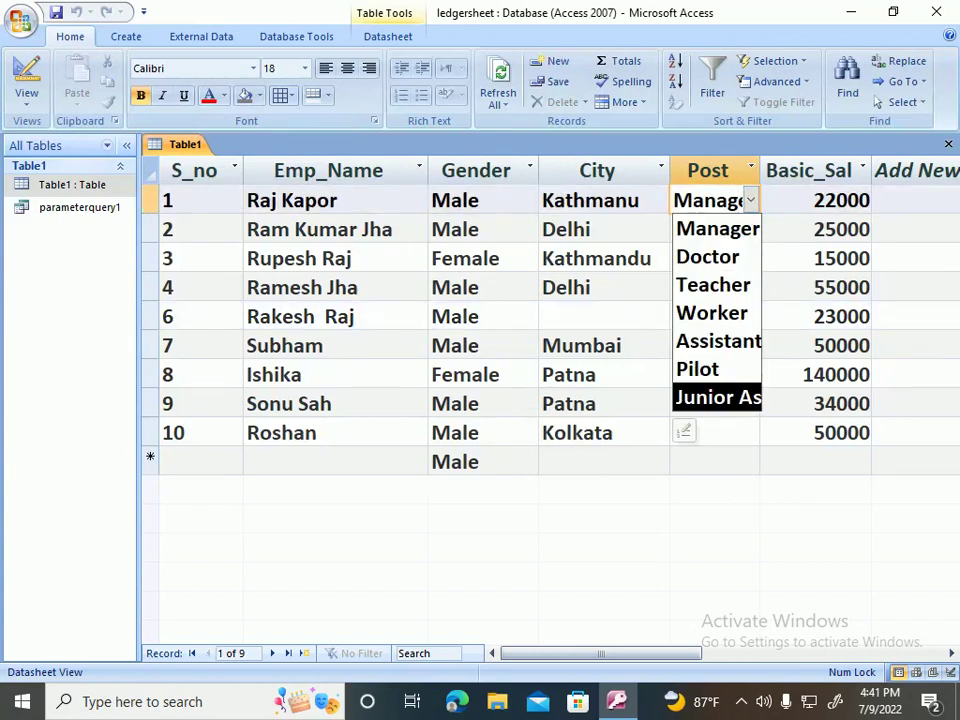
{"action": "left_click", "coordinate": [683, 432]}
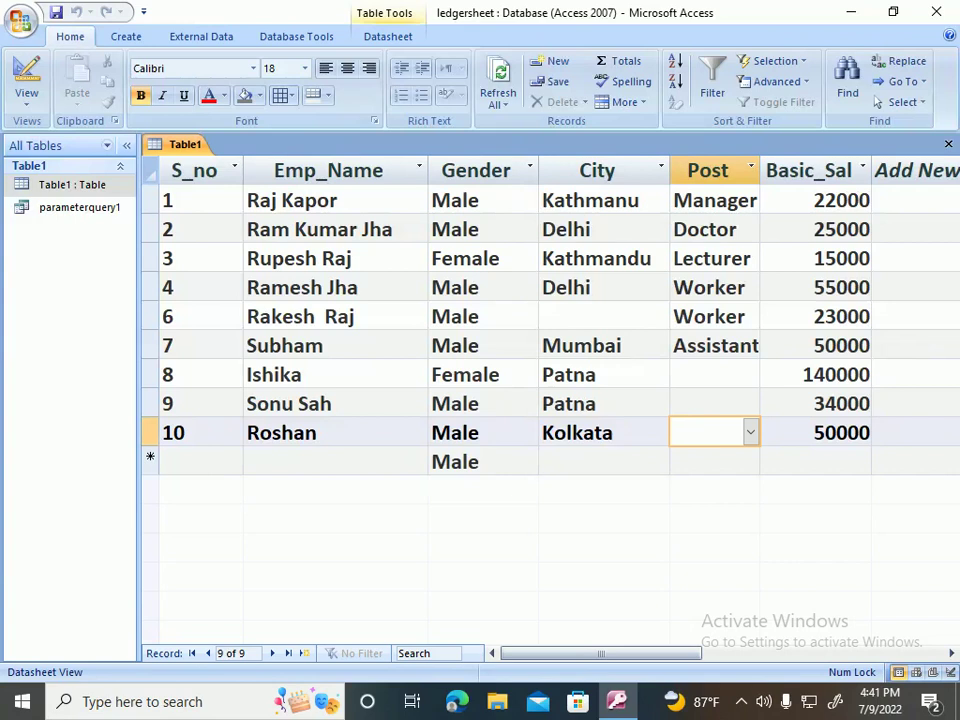
{"action": "left_click", "coordinate": [730, 346]}
{"action": "left_click", "coordinate": [751, 346]}
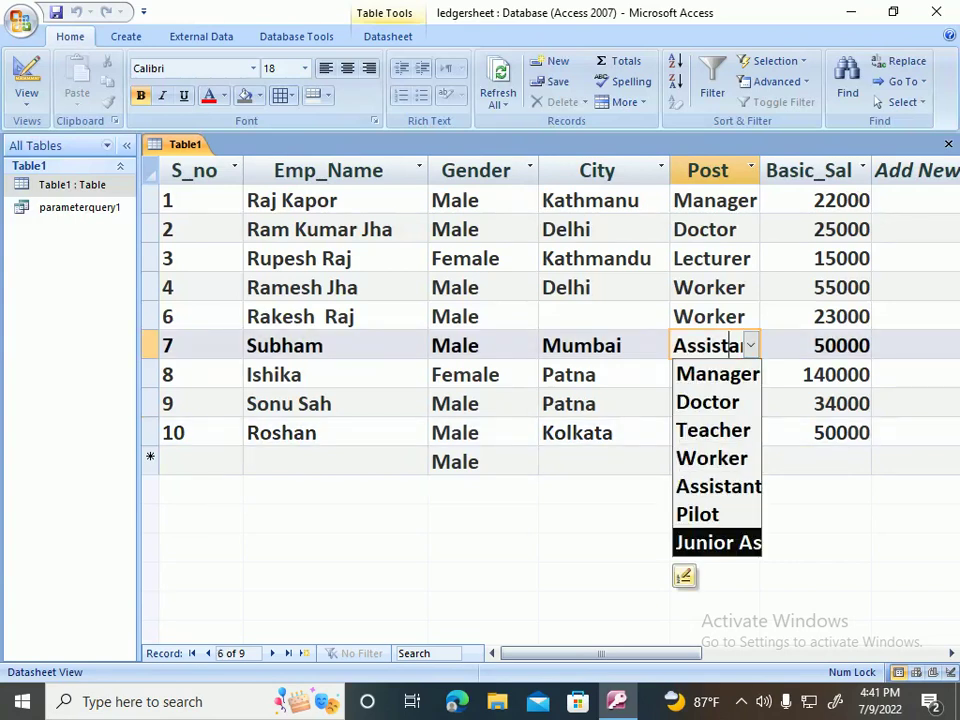
{"action": "left_click", "coordinate": [684, 576]}
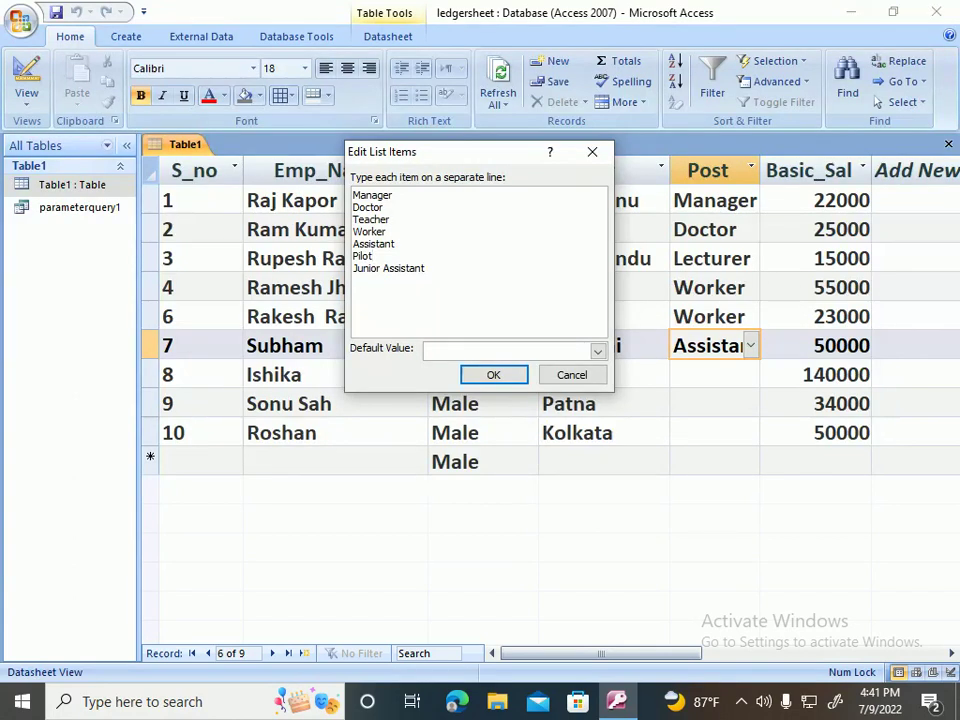
{"action": "key", "text": "BackSpace"}
{"action": "key", "text": "BackSpace"}
{"action": "key", "text": "BackSpace"}
{"action": "key", "text": "BackSpace"}
{"action": "key", "text": "BackSpace"}
{"action": "key", "text": "BackSpace"}
{"action": "key", "text": "BackSpace"}
{"action": "key", "text": "BackSpace"}
- Delete the Doctor item and the leftover blank line from the Post list items, and save the list
{"action": "left_click", "coordinate": [385, 207]}
{"action": "key", "text": "BackSpace"}
{"action": "key", "text": "BackSpace"}
{"action": "key", "text": "BackSpace"}
{"action": "key", "text": "BackSpace"}
{"action": "key", "text": "BackSpace"}
{"action": "key", "text": "BackSpace"}
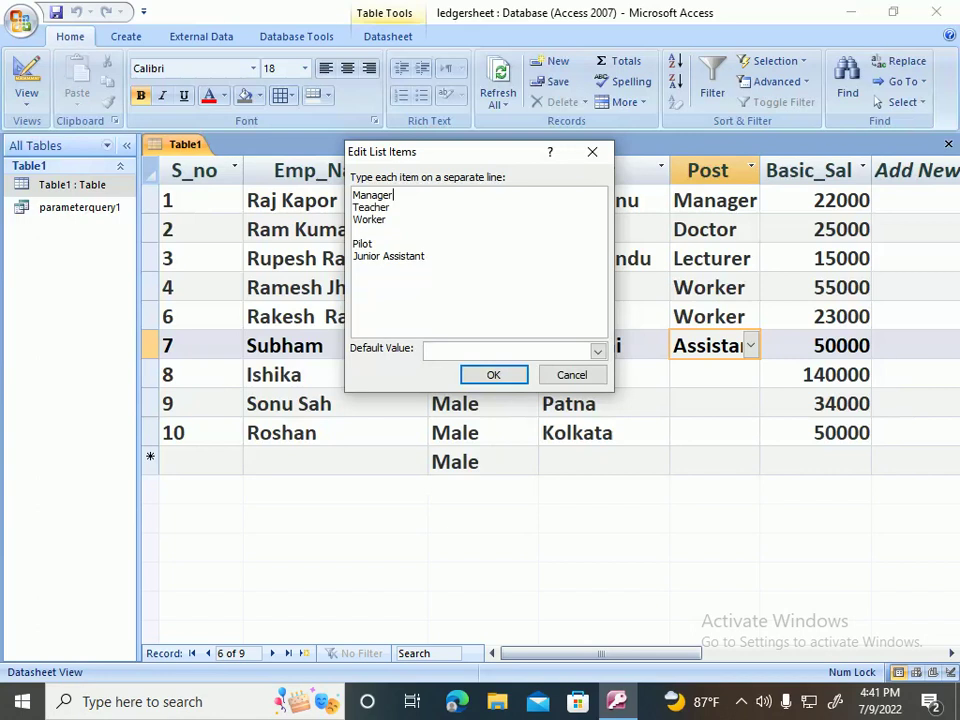
{"action": "key", "text": "Delete"}
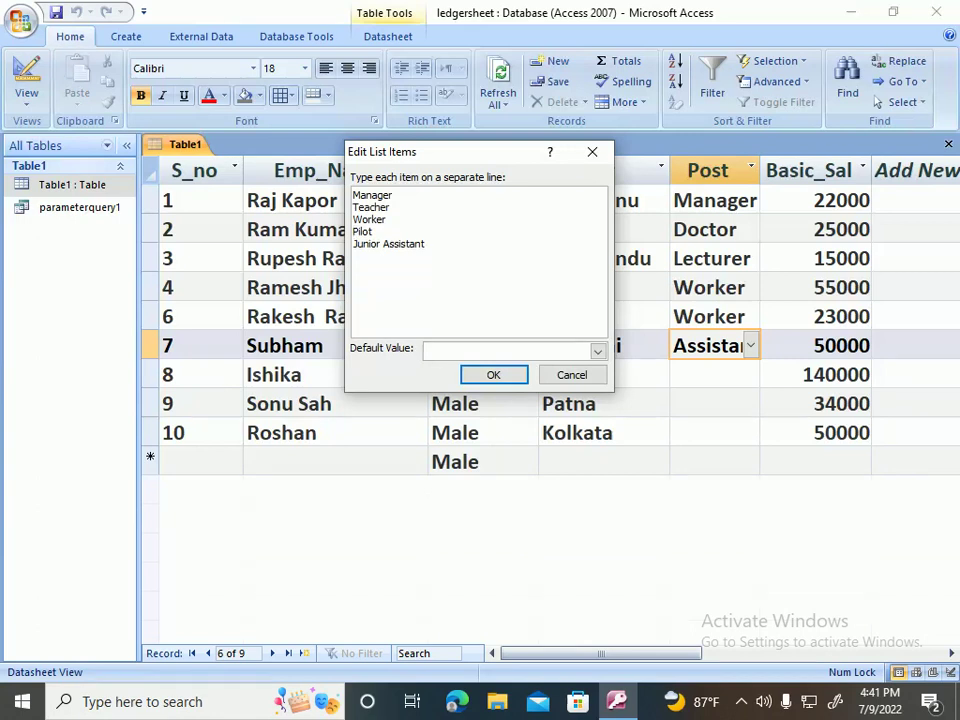
{"action": "left_click", "coordinate": [494, 375]}
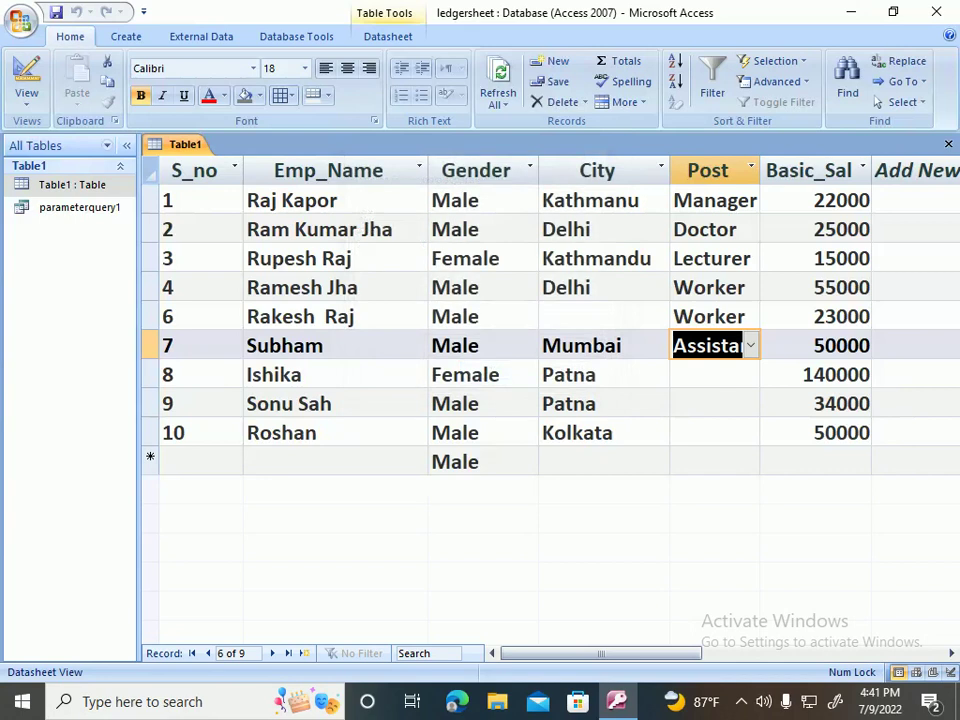
- Review the shortened set of Post choices in the record with S_no 1, from Manager to Junior Assistant
{"action": "left_click", "coordinate": [751, 200]}
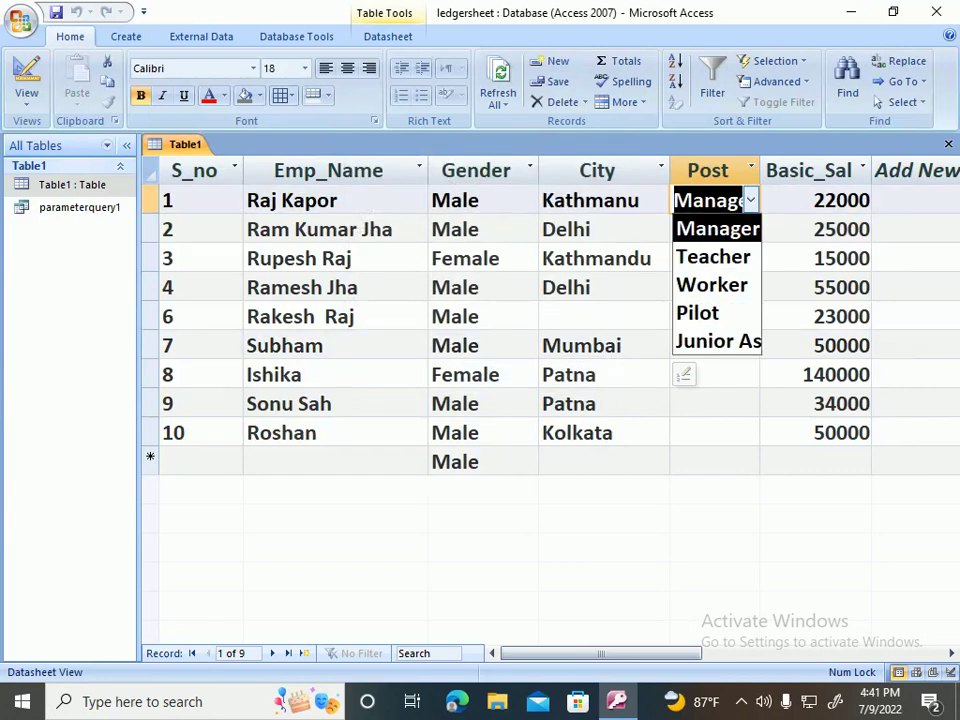
{"action": "key", "text": "Down"}
{"action": "key", "text": "Down"}
{"action": "key", "text": "Down"}
{"action": "key", "text": "Down"}
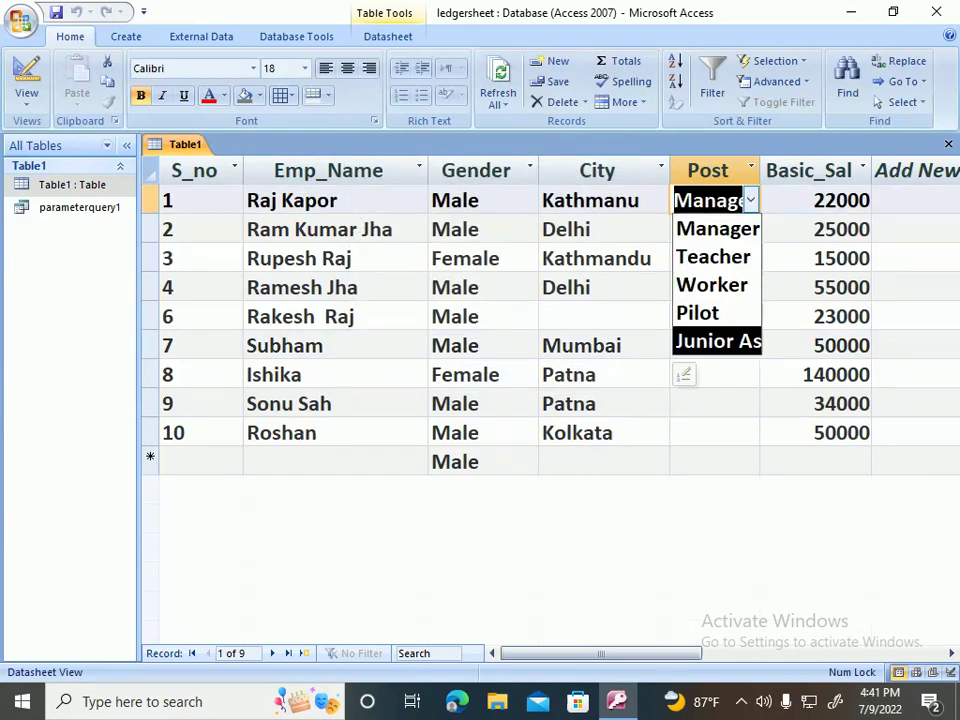
{"action": "key", "text": "Up"}
{"action": "key", "text": "Up"}
{"action": "key", "text": "Up"}
{"action": "key", "text": "Up"}
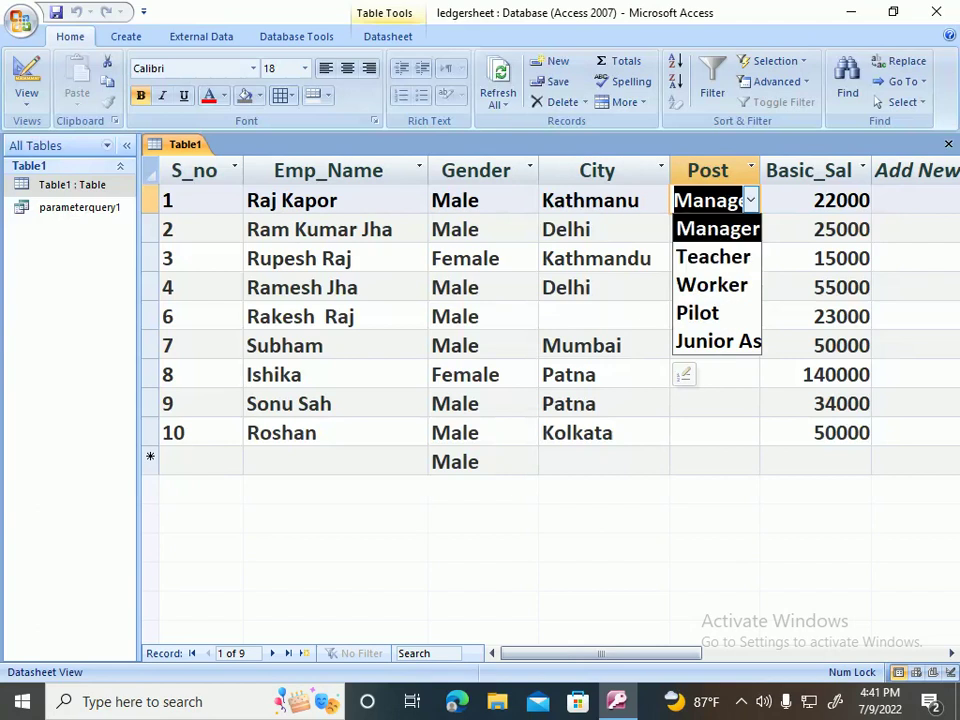
{"action": "key", "text": "Escape"}
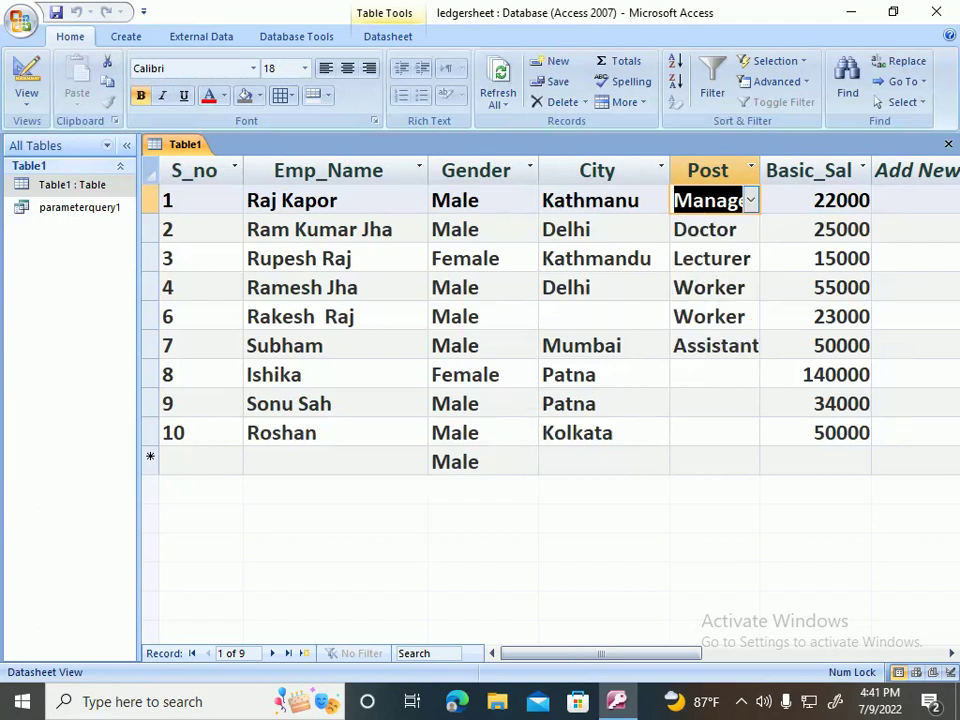
{"action": "key", "text": "alt+Down"}
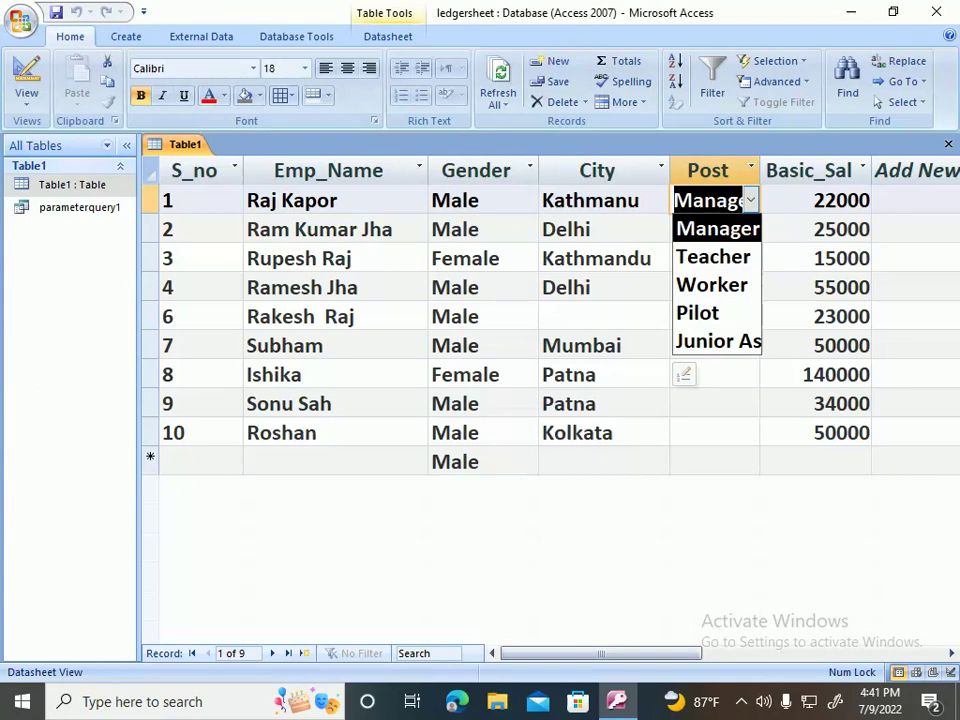
{"action": "key", "text": "Down"}
{"action": "key", "text": "Down"}
{"action": "key", "text": "Down"}
{"action": "key", "text": "Down"}
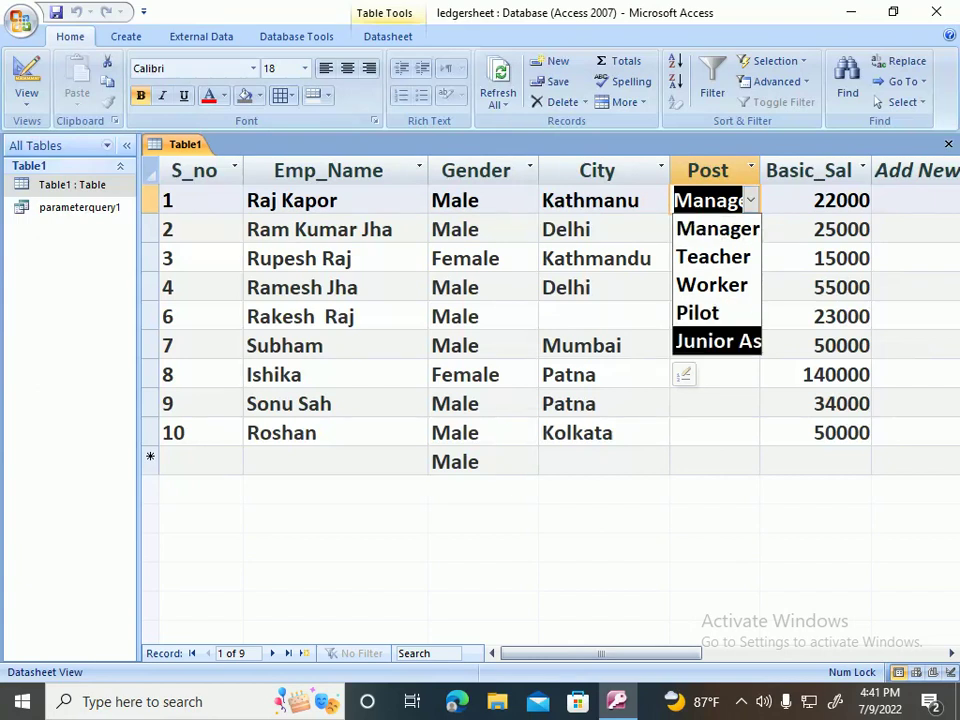
- Add a new record with S_no 11 and enter the employee's first name in Emp_Name
{"action": "left_click", "coordinate": [200, 461]}
{"action": "type", "text": "11"}
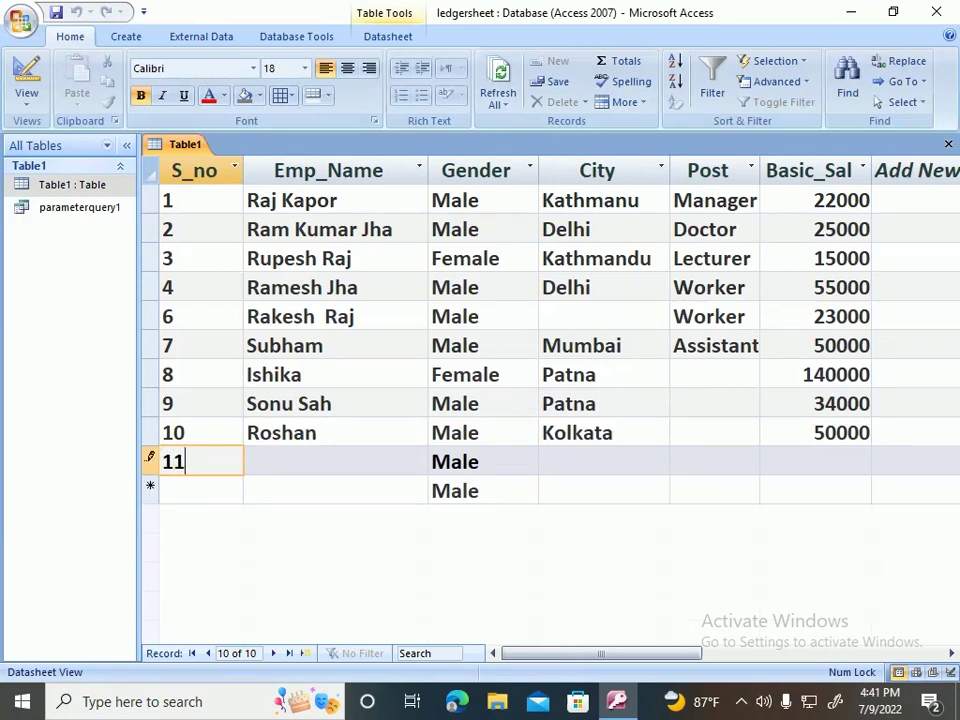
{"action": "key", "text": "Tab"}
{"action": "type", "text": "rak"}
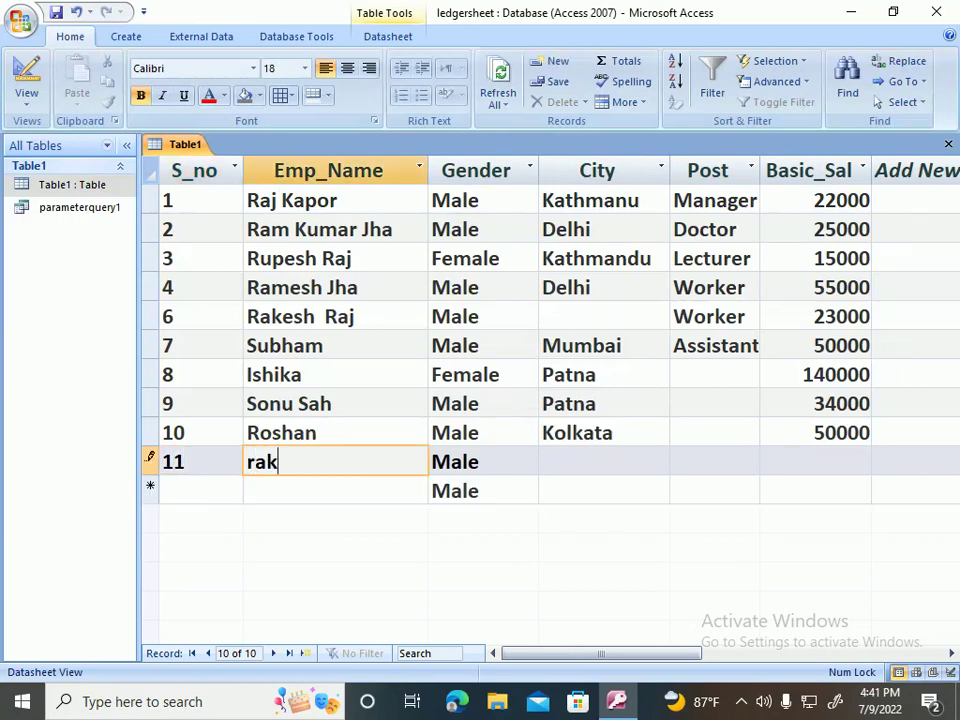
{"action": "type", "text": "esh"}
{"action": "key", "text": "Tab"}
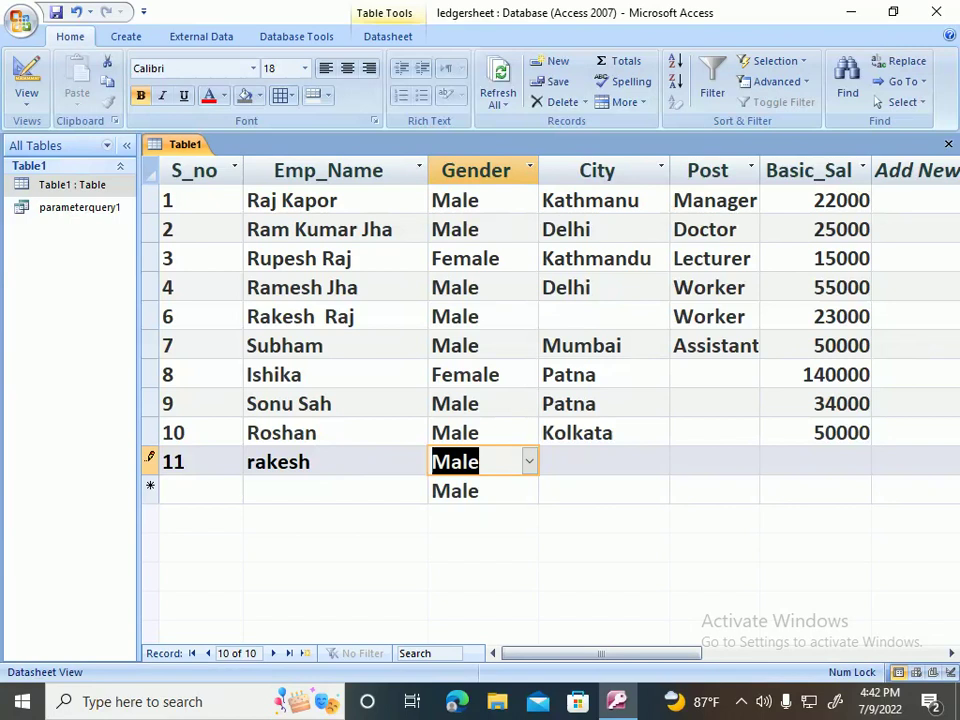
- Set the default value of the Post field's value list to Worker
{"action": "left_click", "coordinate": [750, 316]}
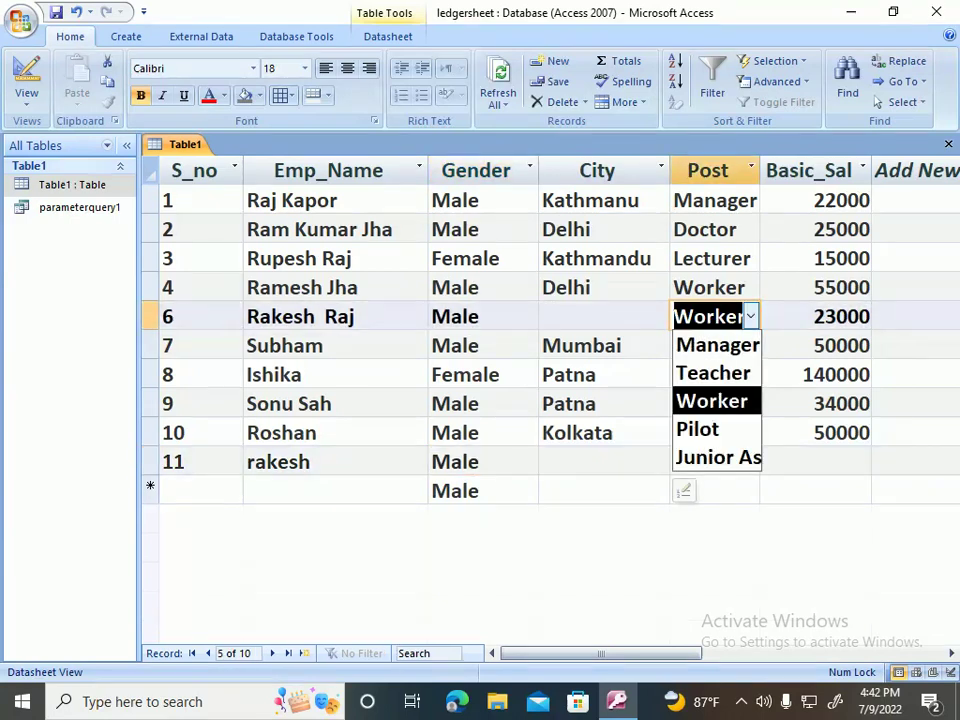
{"action": "left_click", "coordinate": [684, 490]}
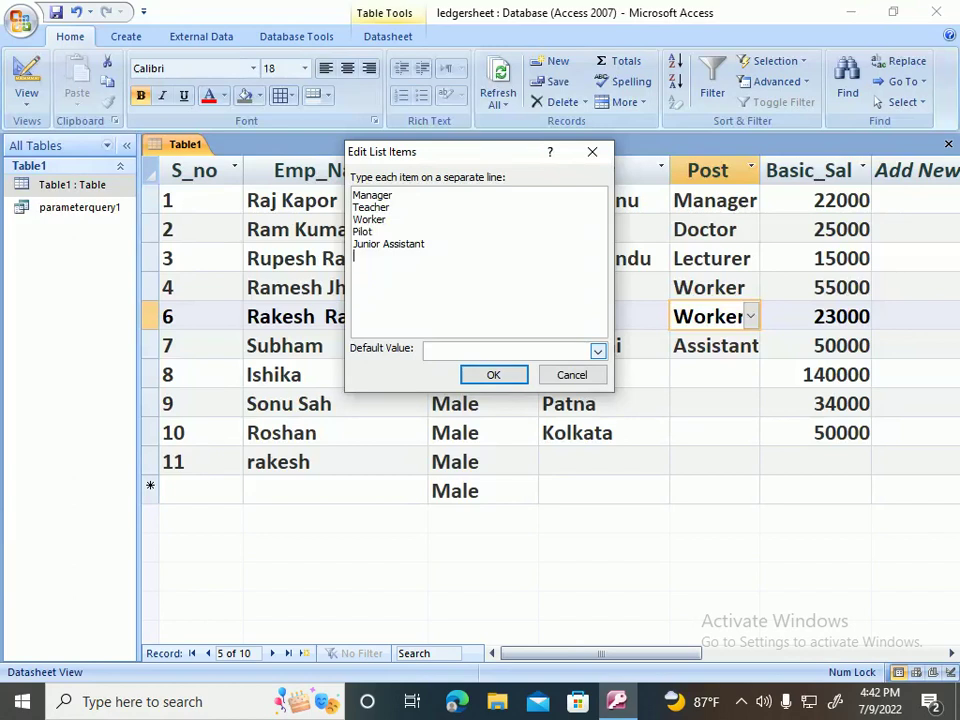
{"action": "left_click", "coordinate": [597, 351]}
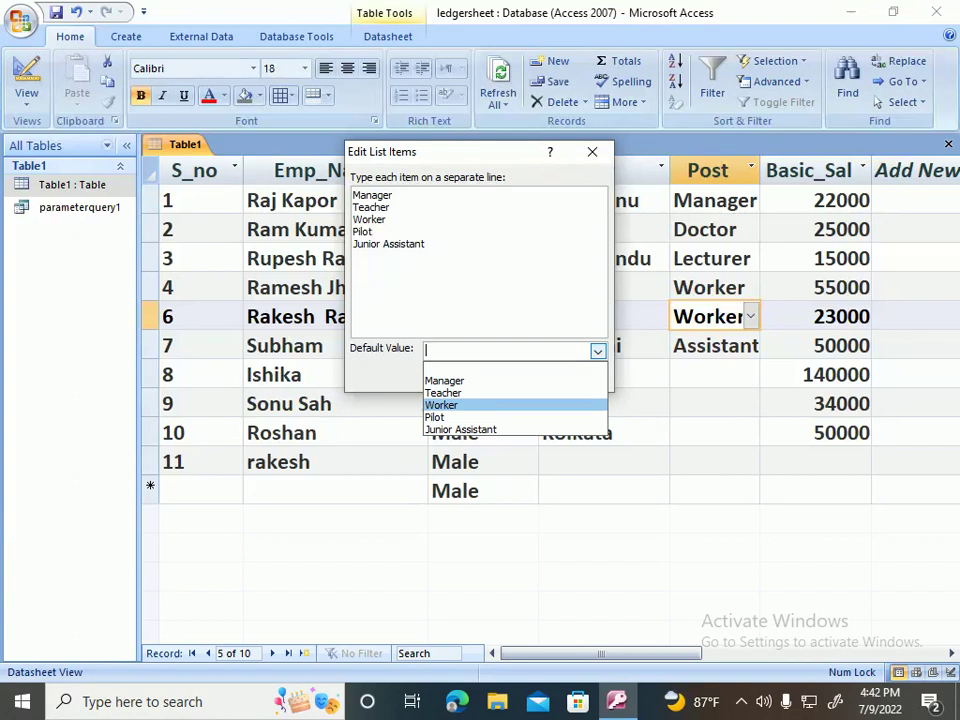
{"action": "key", "text": "Return"}
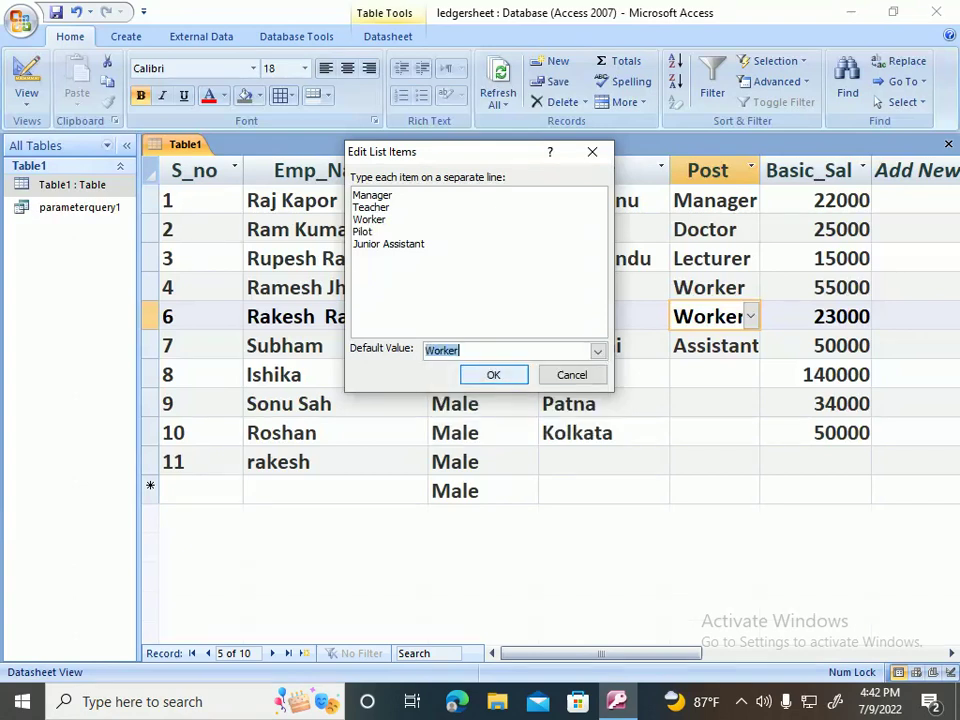
{"action": "key", "text": "Return"}
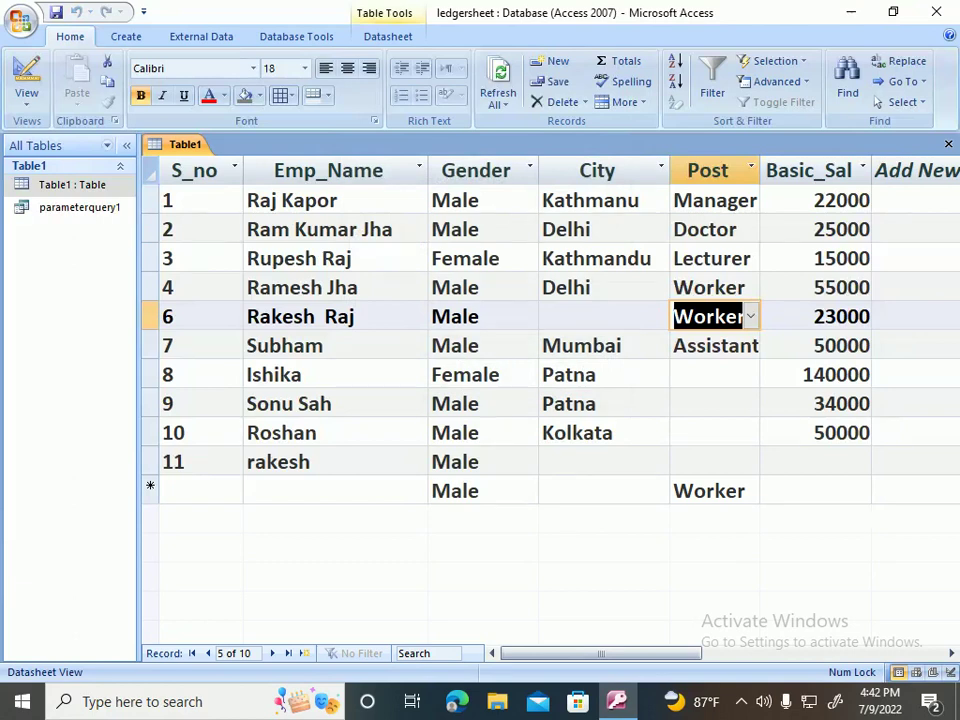
- Add a new record with S_no 12, entering the employee's first name in Emp_Name and Delhi as the City
{"action": "left_click", "coordinate": [201, 462]}
{"action": "left_click", "coordinate": [201, 490]}
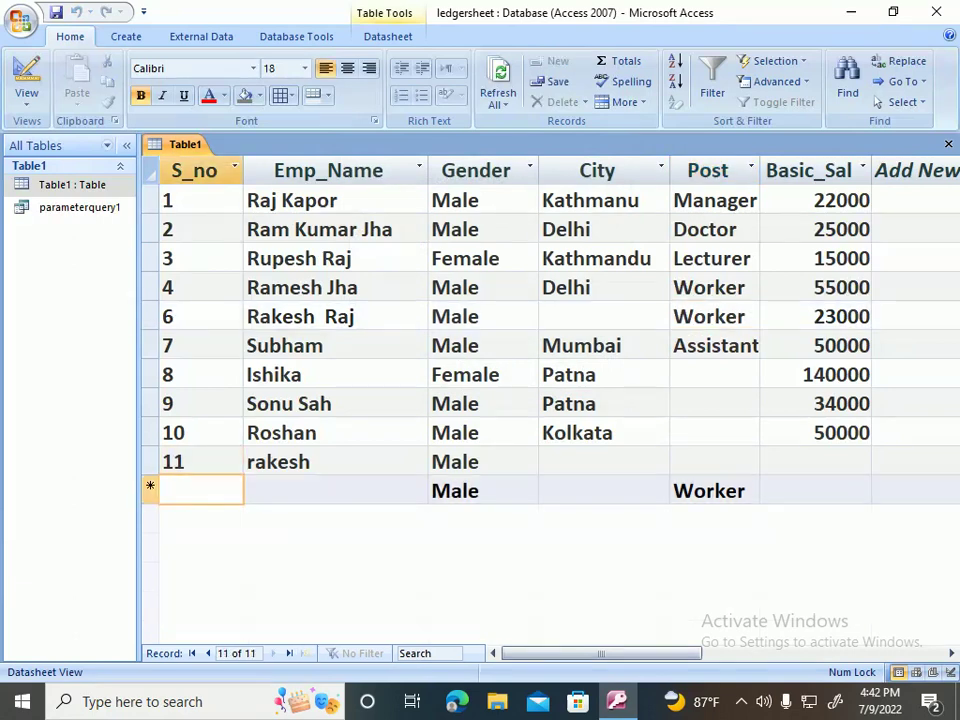
{"action": "type", "text": "12"}
{"action": "key", "text": "Tab"}
{"action": "type", "text": "`"}
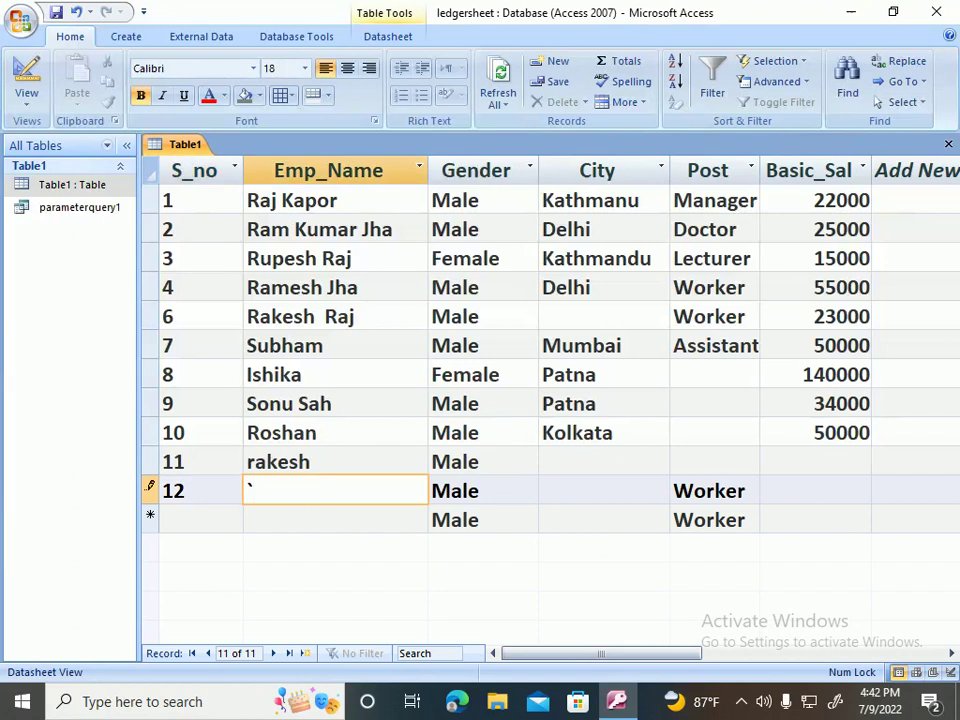
{"action": "key", "text": "BackSpace"}
{"action": "type", "text": "rupesh"}
{"action": "key", "text": "Tab"}
{"action": "key", "text": "Tab"}
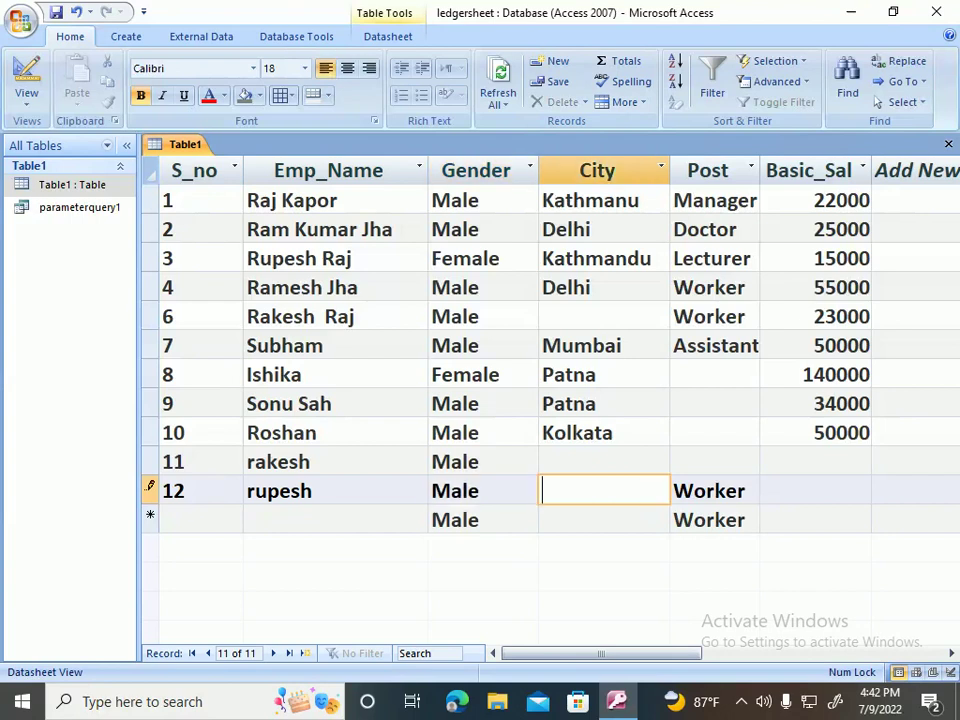
{"action": "type", "text": "Delhi"}
{"action": "key", "text": "Tab"}
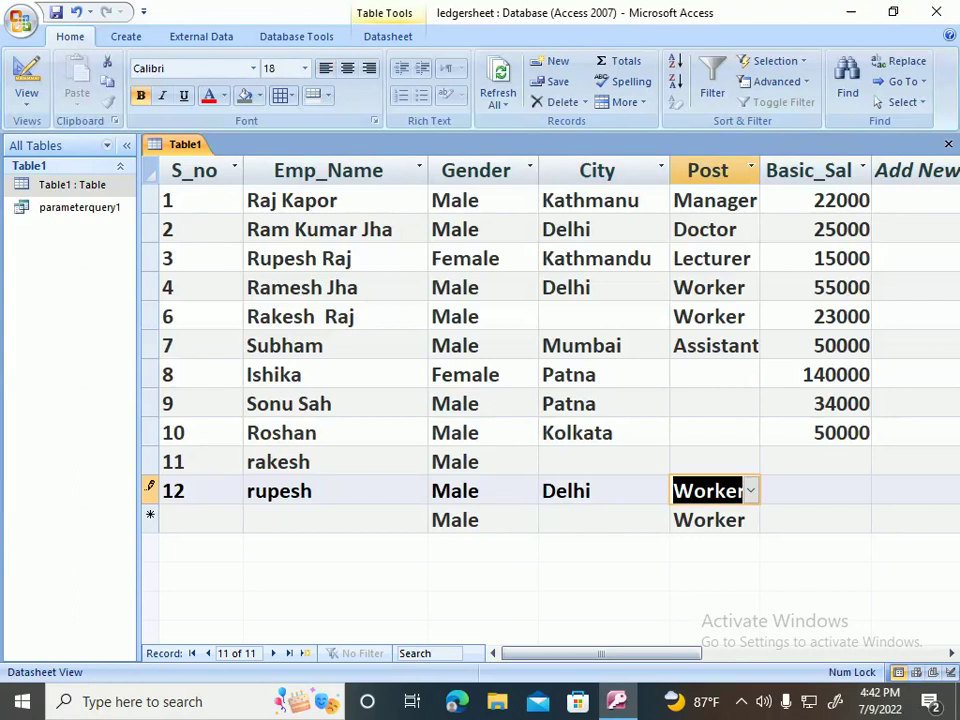
- Set the default value of the Post field's value list to Manager and save the list
{"action": "key", "text": "alt+Down"}
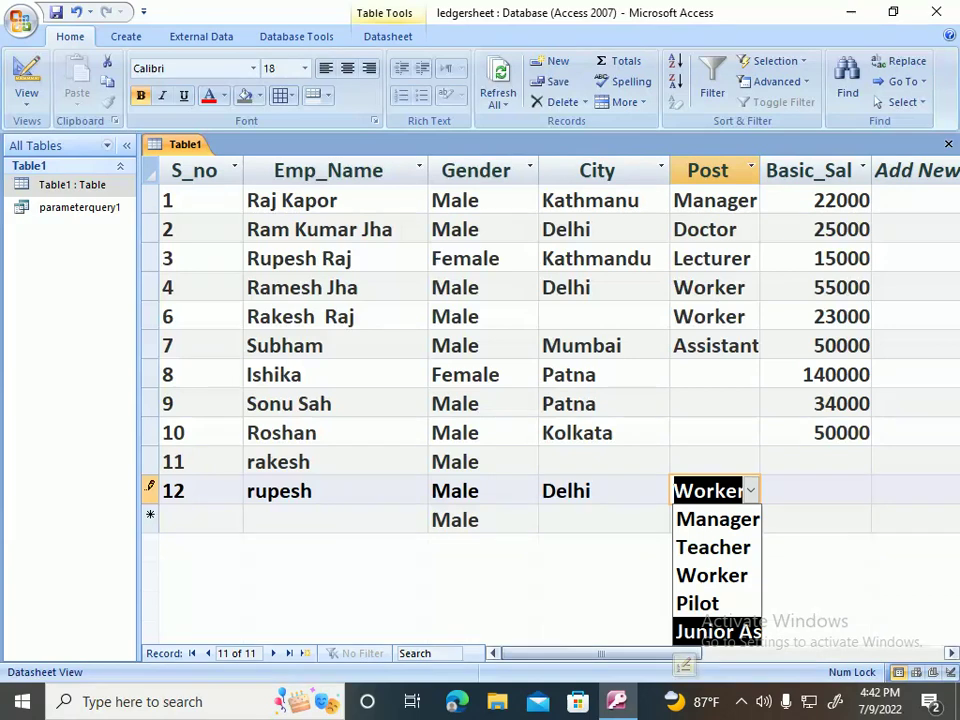
{"action": "left_click", "coordinate": [684, 665]}
{"action": "left_click", "coordinate": [597, 350]}
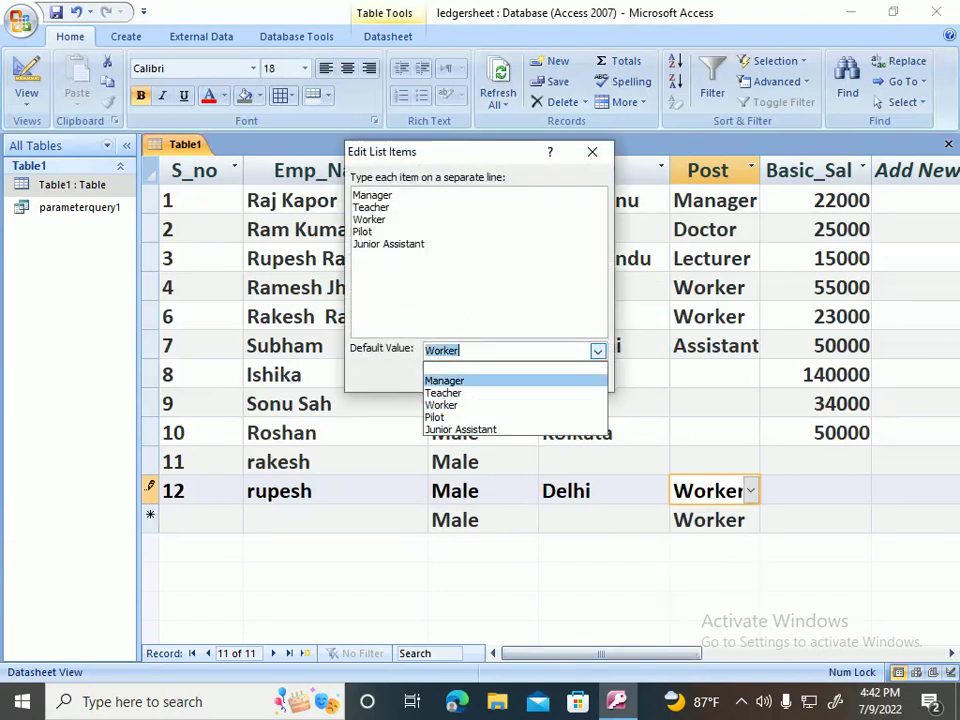
{"action": "left_click", "coordinate": [446, 381]}
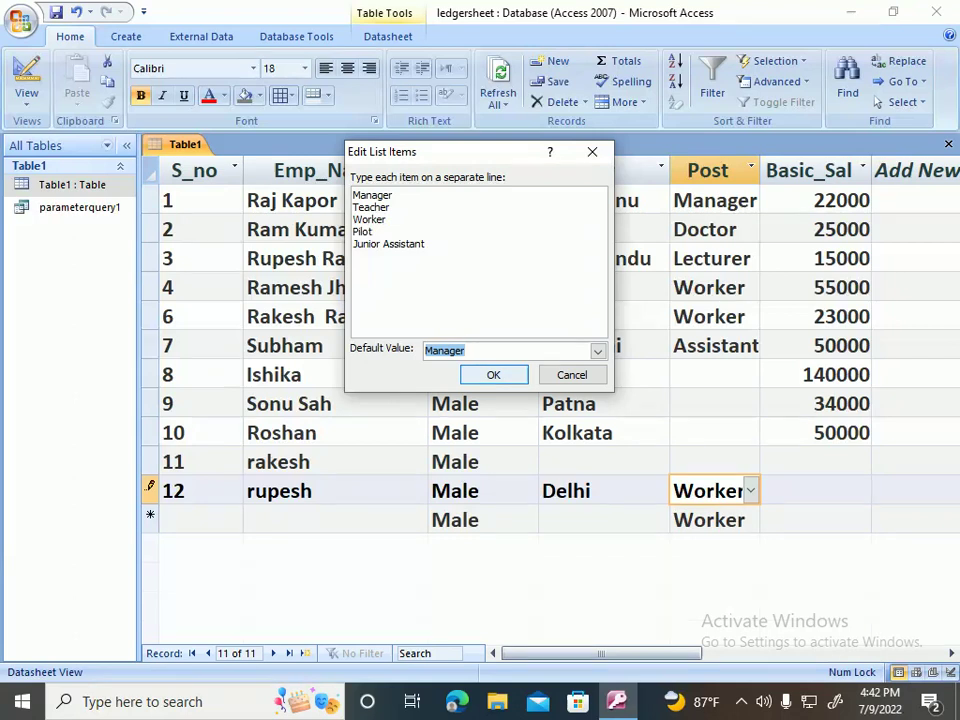
{"action": "key", "text": "Return"}
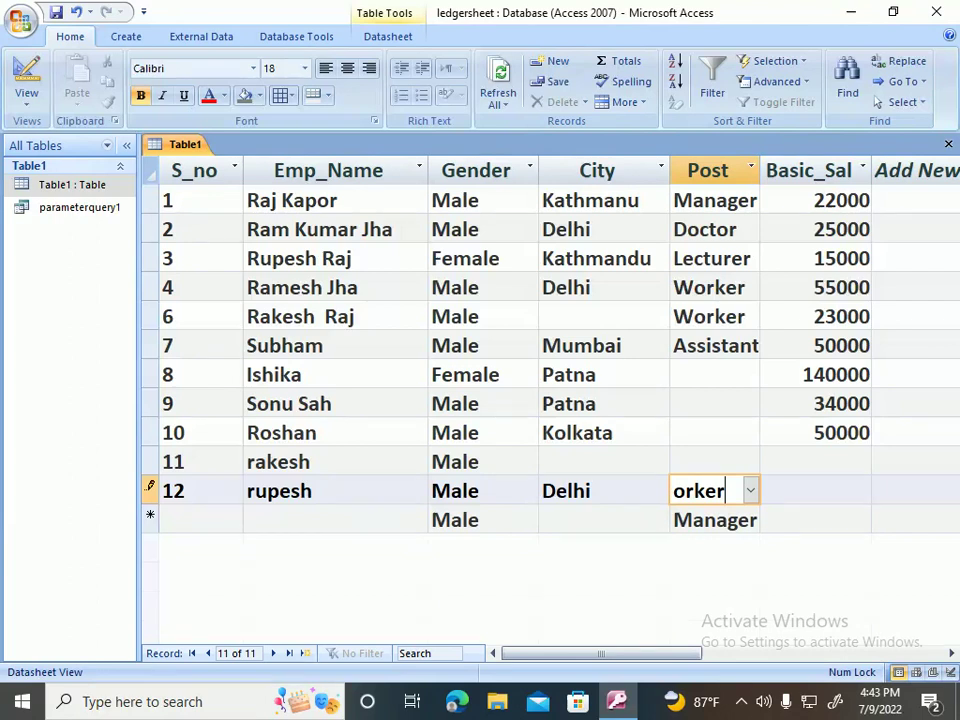
- Fill in the empty Post values with Teacher for S_no 8, Pilot for 9 and Teacher for 10, and open the choices for 11
{"action": "left_click", "coordinate": [712, 375]}
{"action": "left_click", "coordinate": [751, 374]}
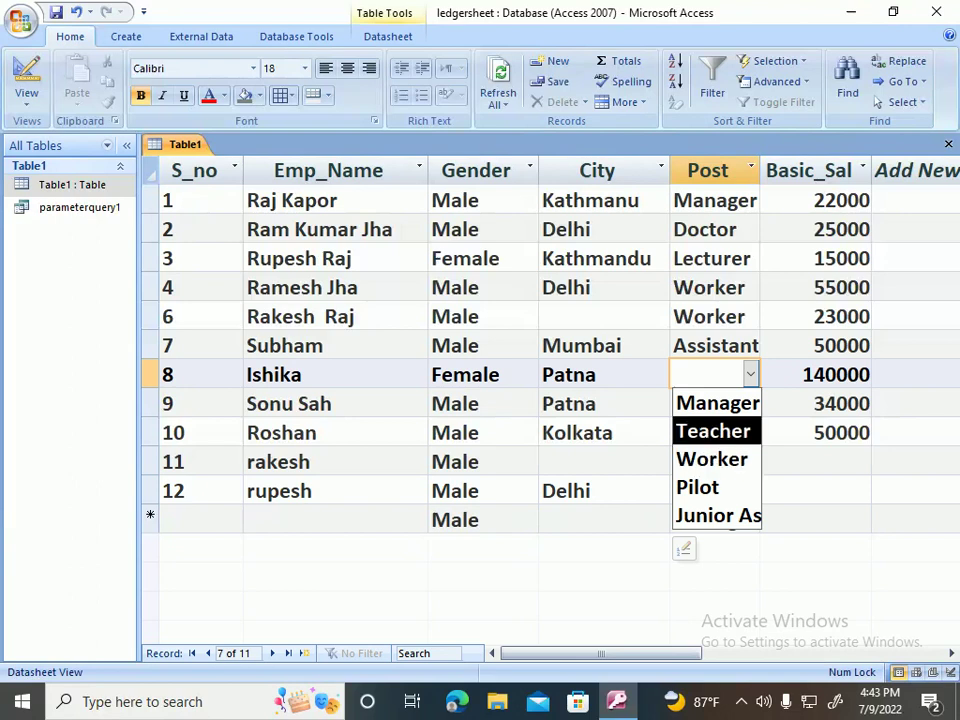
{"action": "left_click", "coordinate": [713, 432]}
{"action": "left_click", "coordinate": [751, 404]}
{"action": "left_click", "coordinate": [698, 516]}
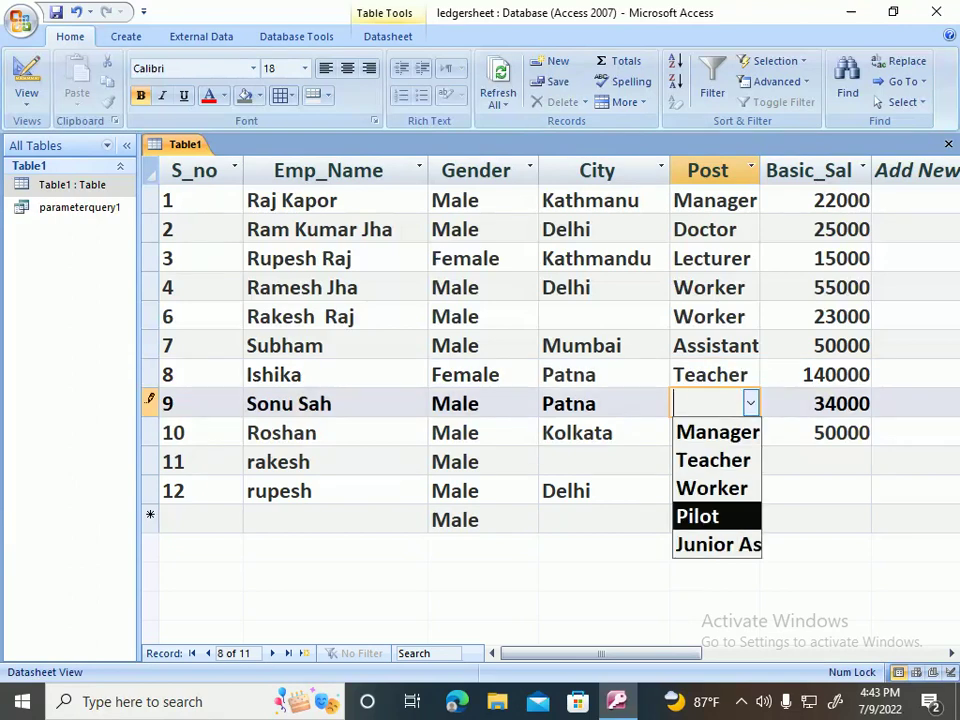
{"action": "left_click", "coordinate": [697, 516]}
{"action": "left_click", "coordinate": [750, 432]}
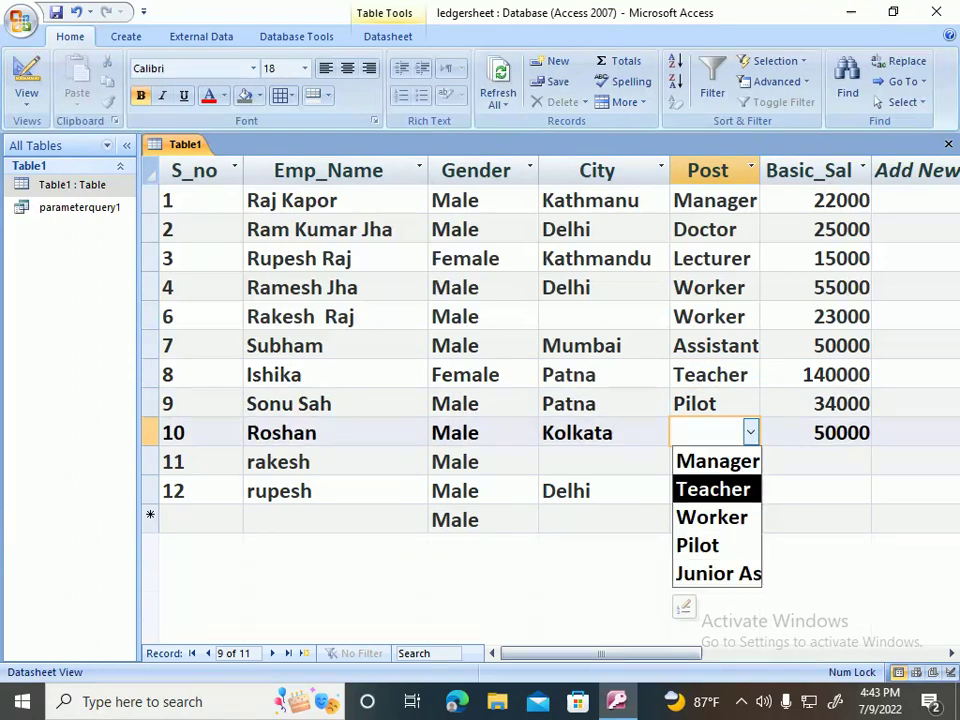
{"action": "left_click", "coordinate": [713, 489]}
{"action": "left_click", "coordinate": [750, 461]}
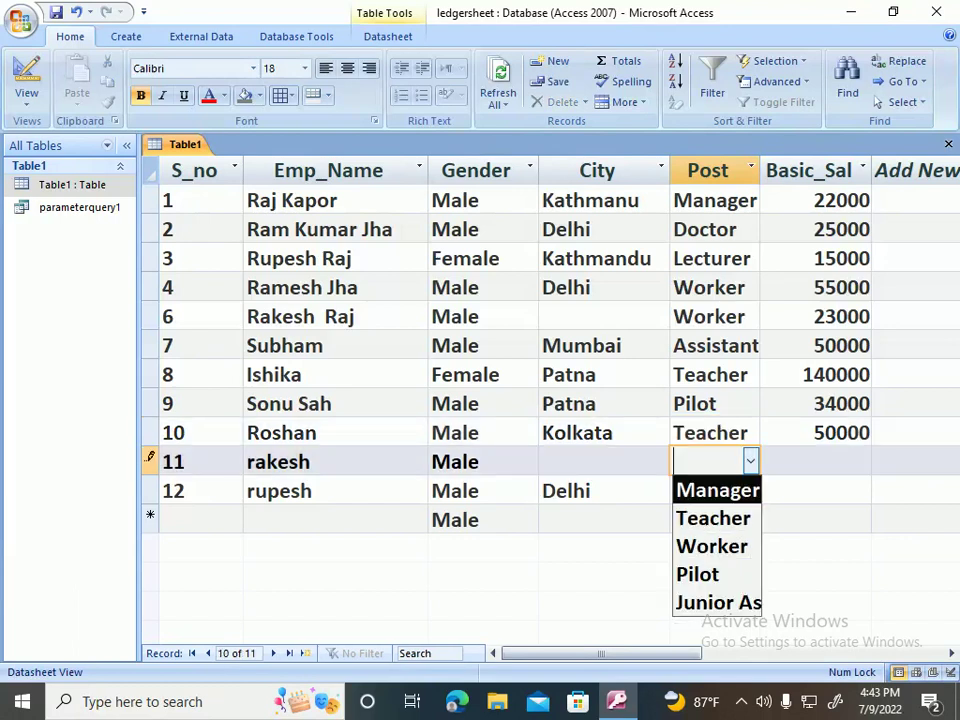